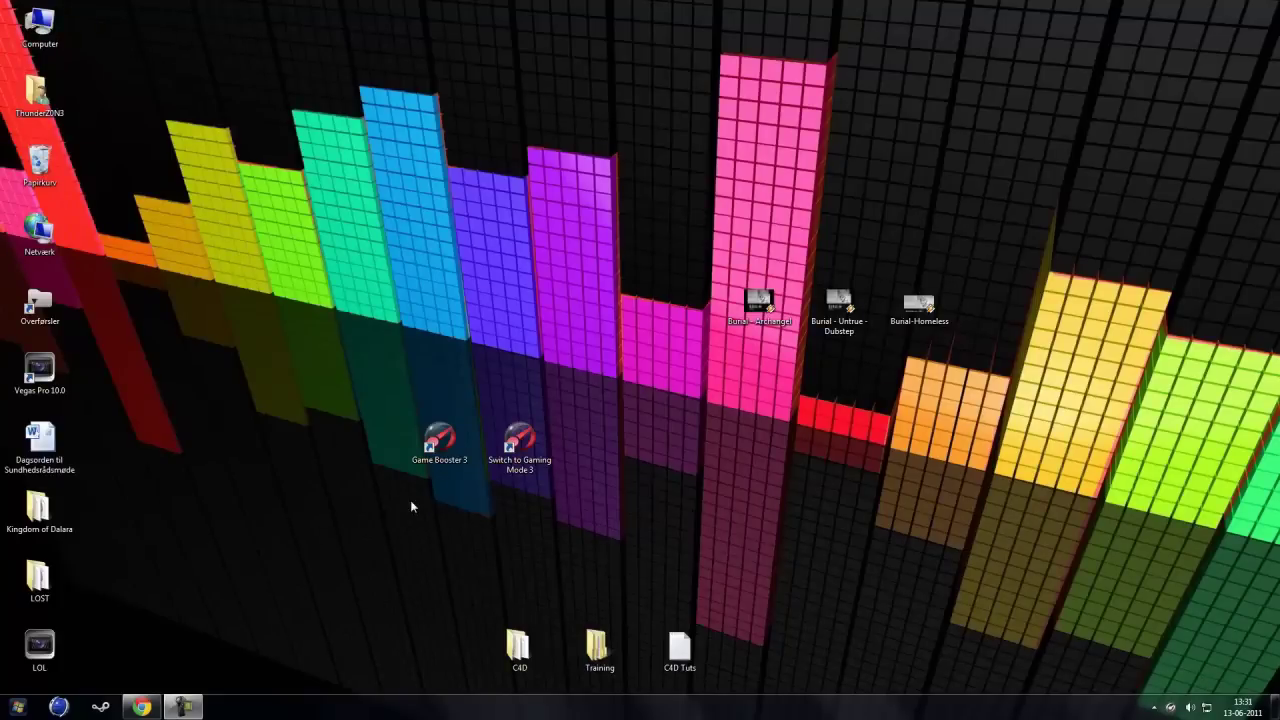
Download the Game Booster 3 Beta installer from the IObit forum thread through its MajorGeeks mirror
left_click(141, 707)
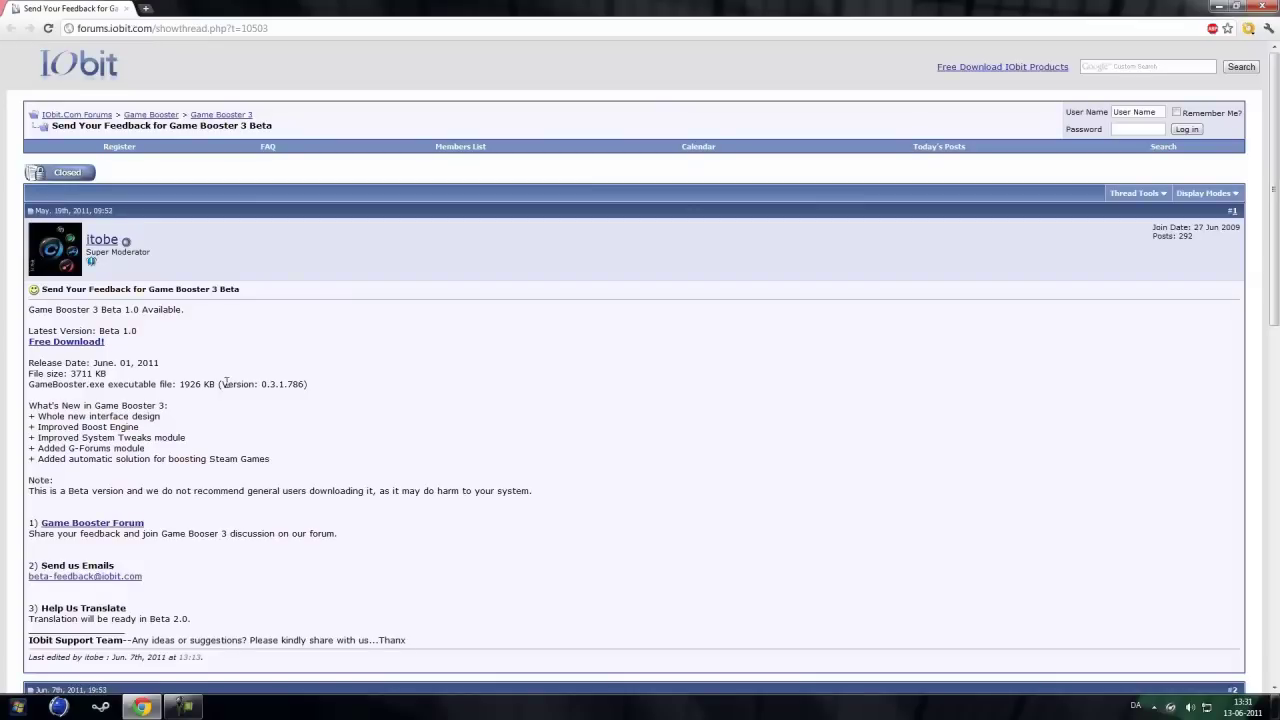
left_click(85, 345)
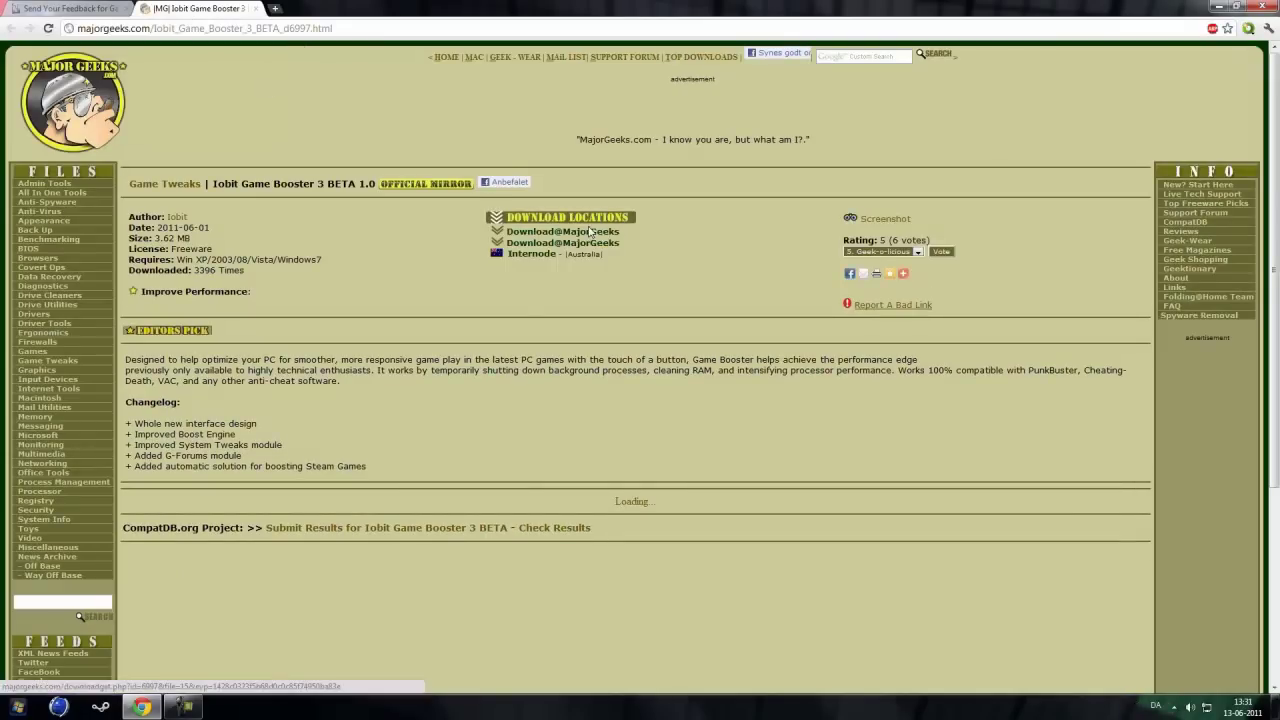
left_click(567, 244)
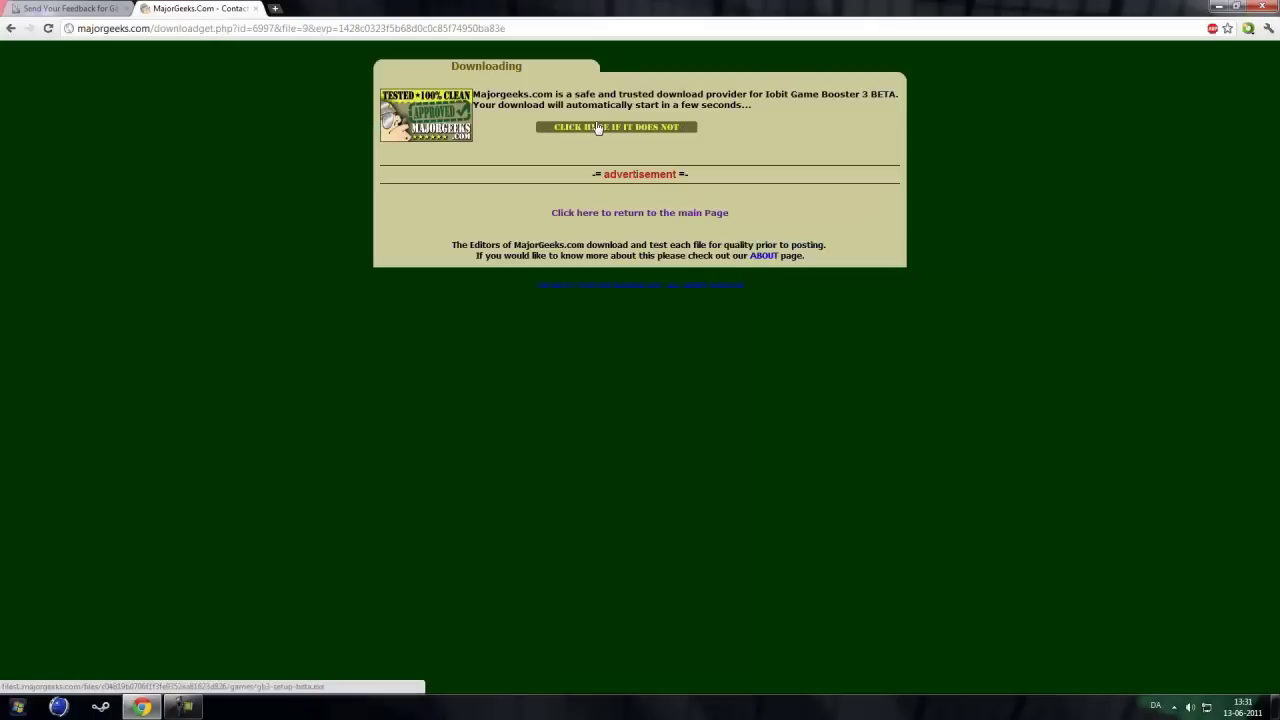
left_click(594, 127)
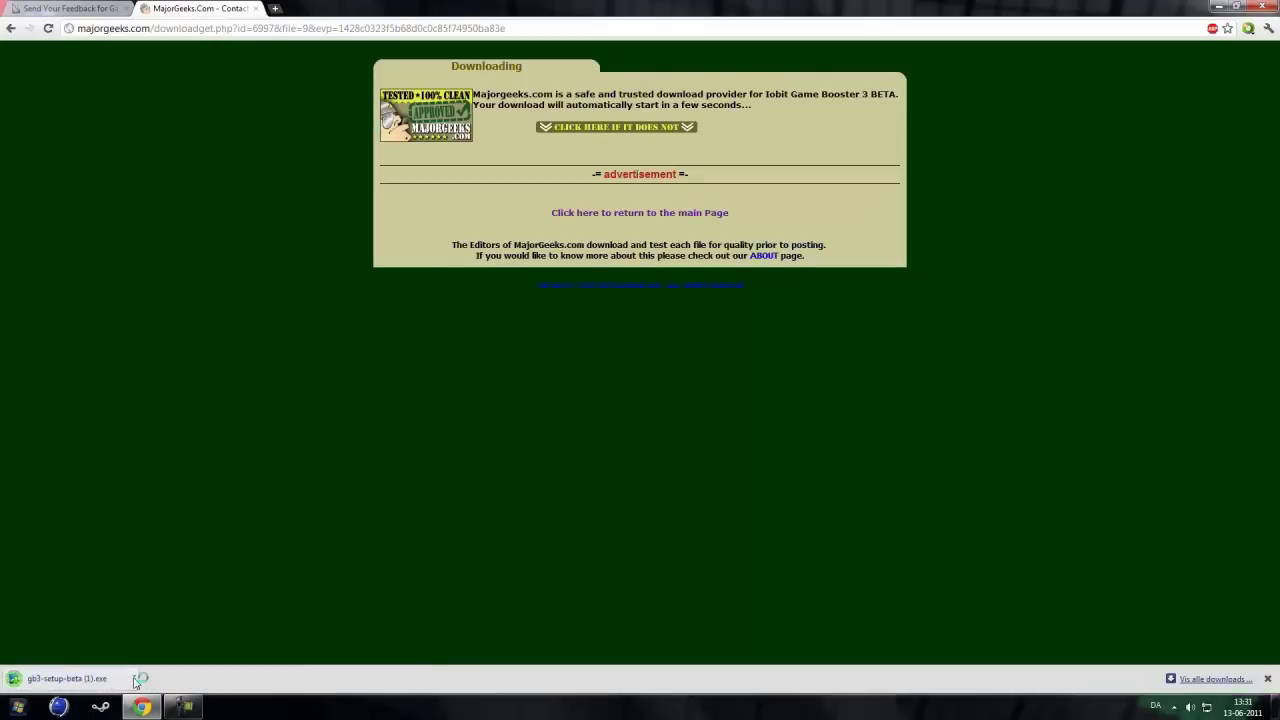
left_click(138, 680)
left_click(142, 680)
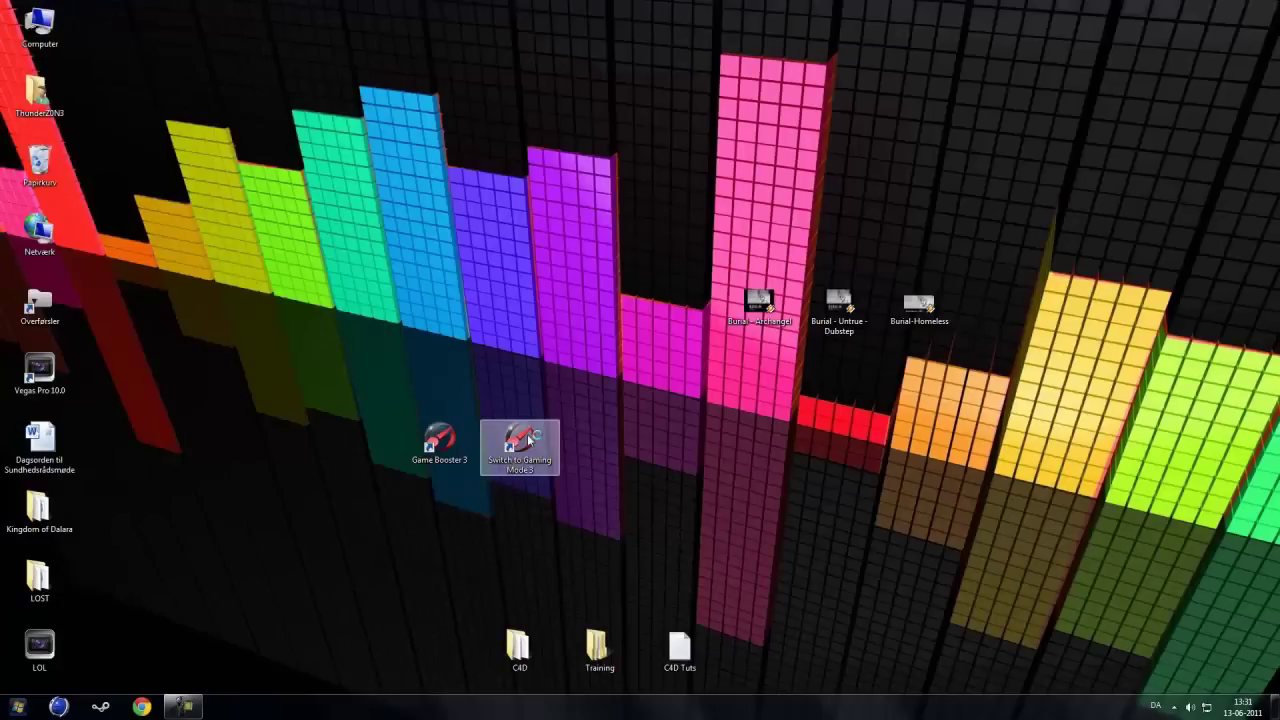
Launch Game Booster 3 from its desktop shortcut and browse the list of game discussion forums inside it
left_click(464, 436)
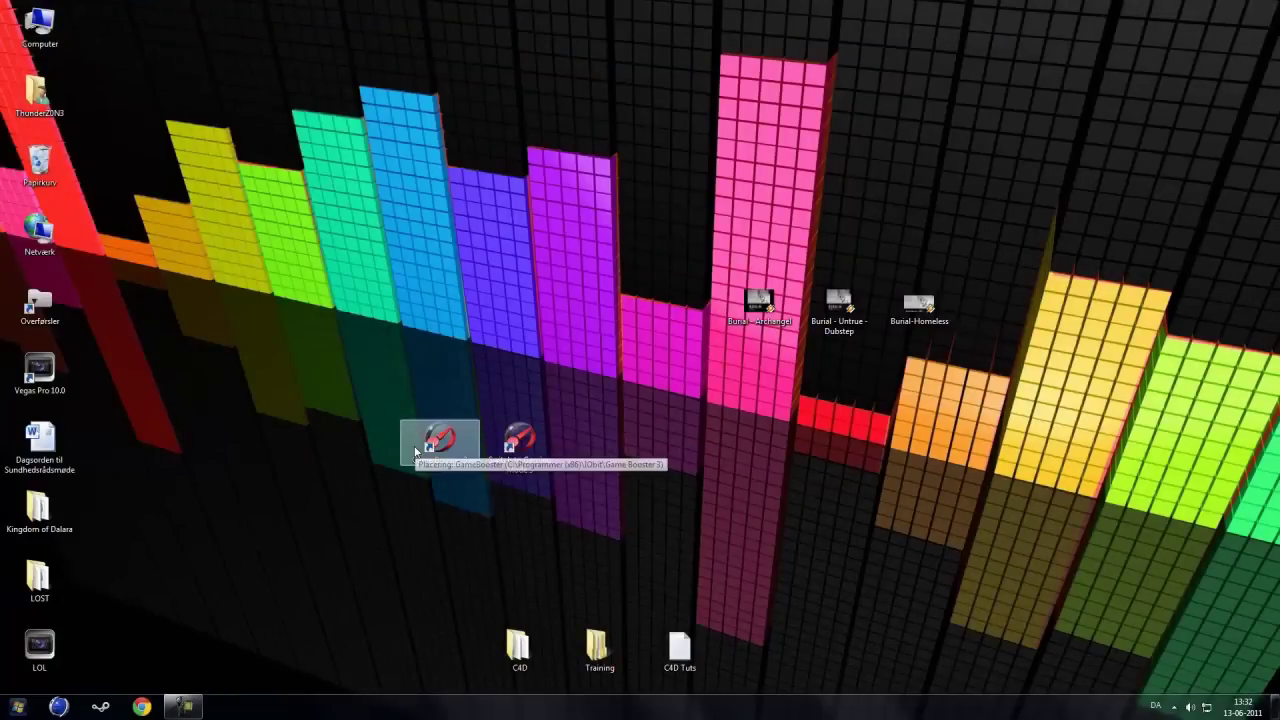
double_click(418, 450)
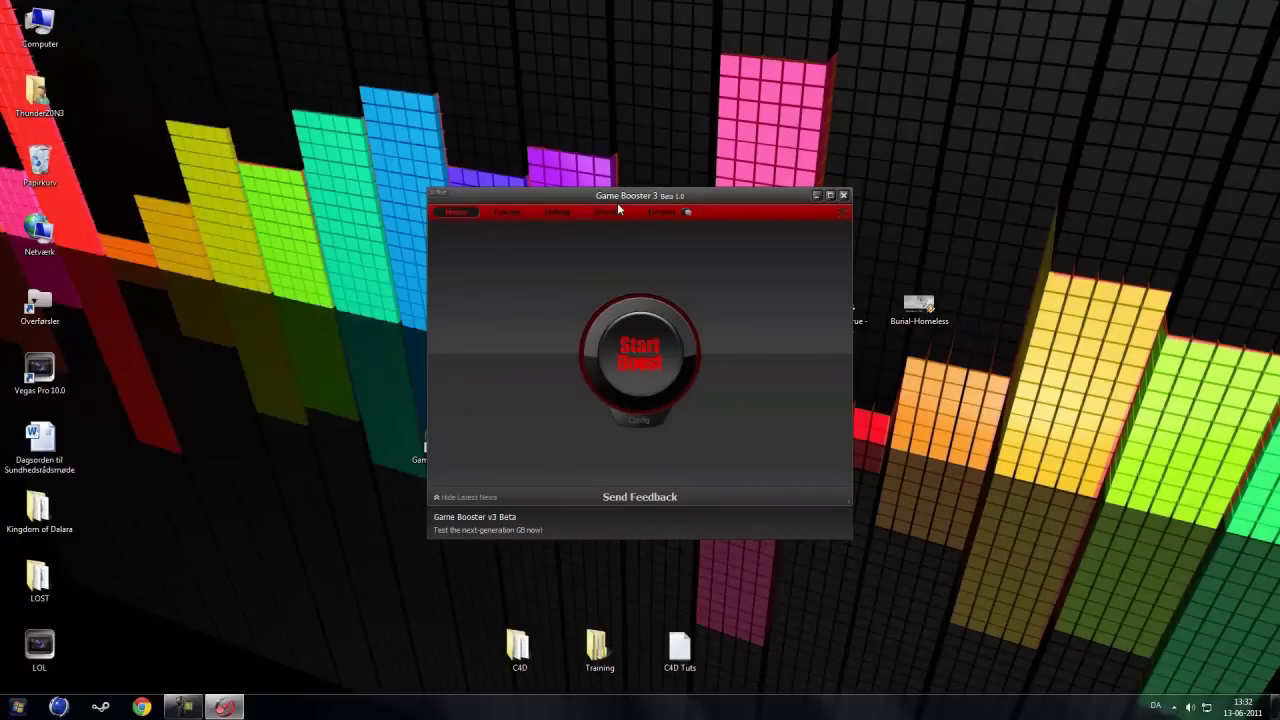
left_click(658, 213)
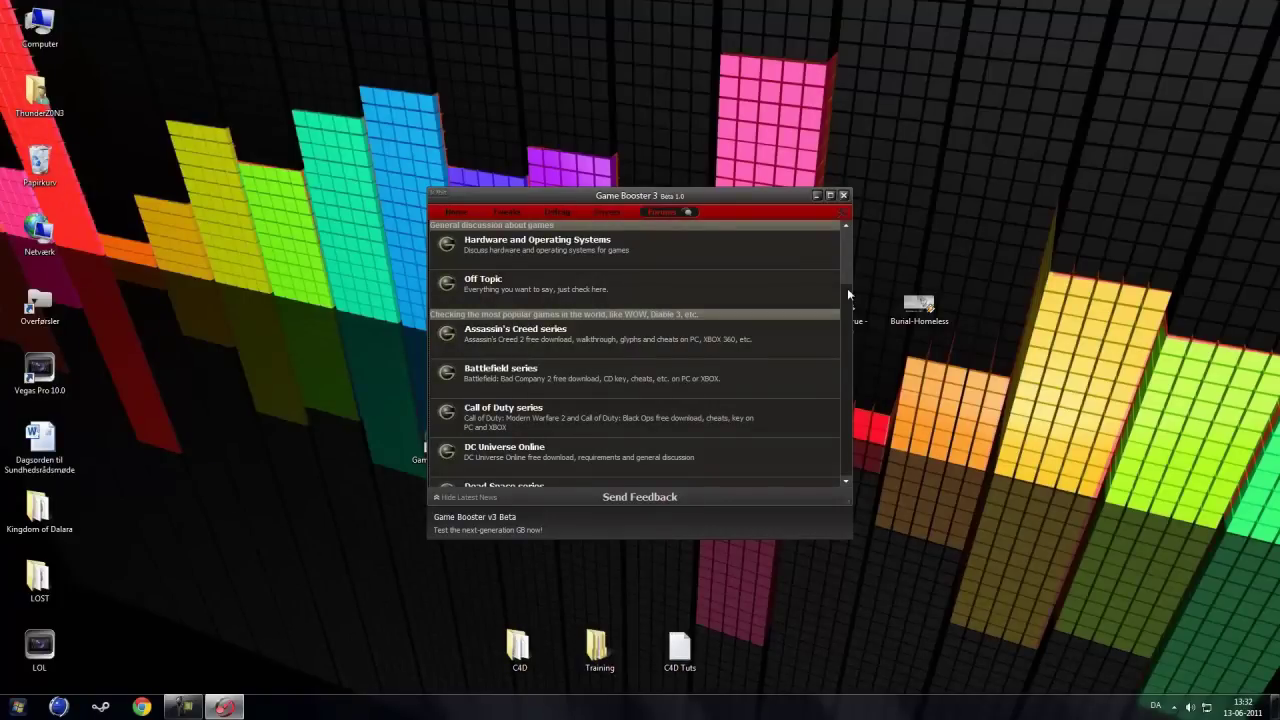
left_click_drag(847, 290, 846, 235)
Review the processes and services that Start Boost proposes to close, without applying the boost
left_click(455, 212)
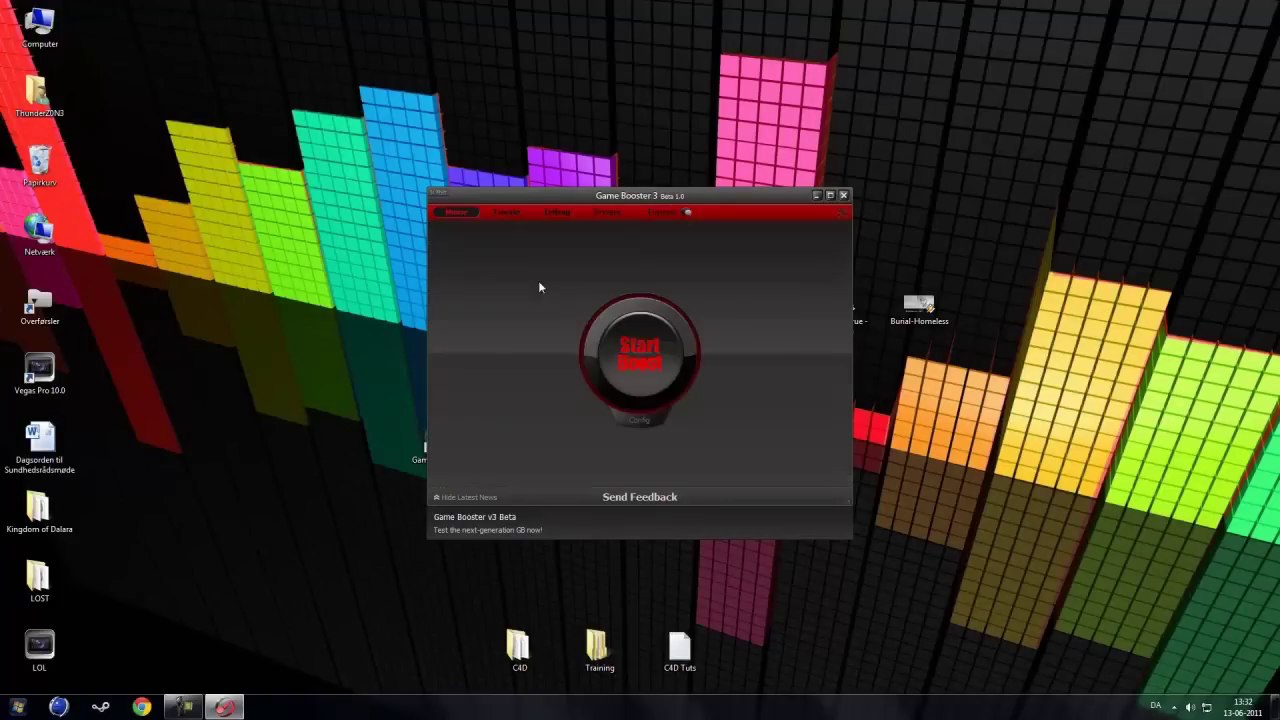
left_click(643, 350)
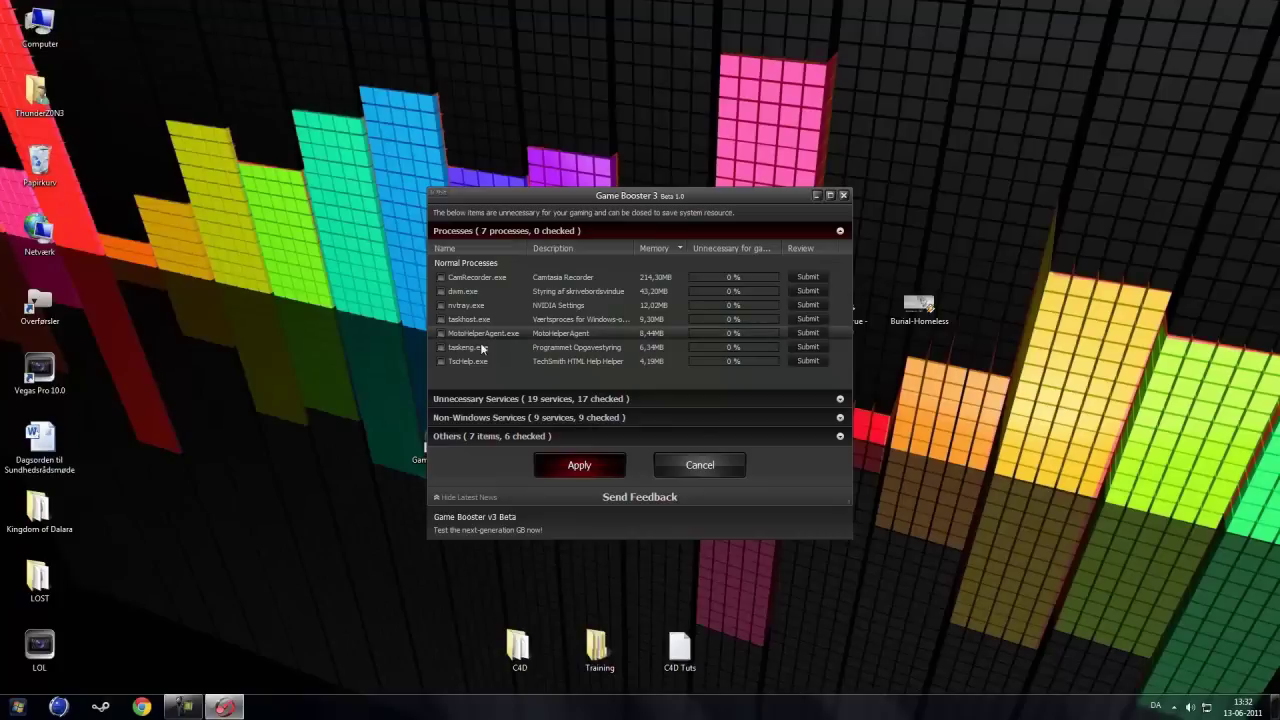
left_click(680, 468)
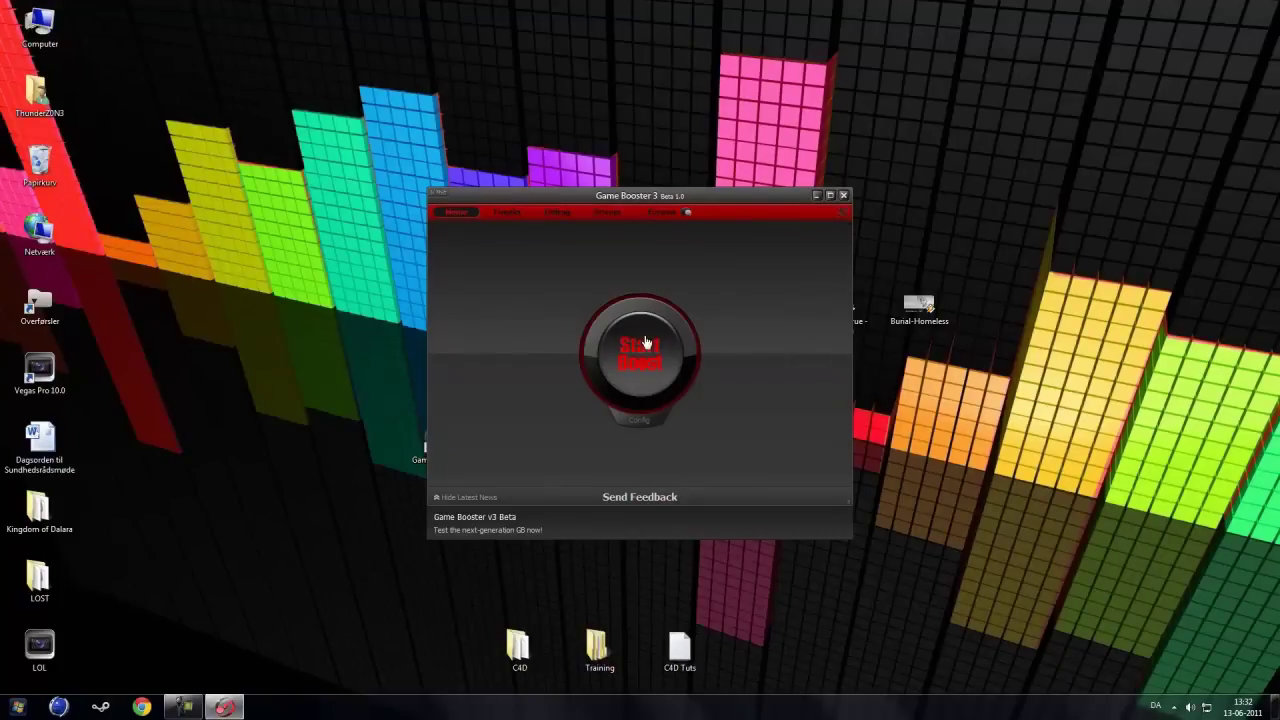
Review the General, Advanced, User Interface, Proxy and Update settings of Game Booster, and accept the settings
left_click(841, 215)
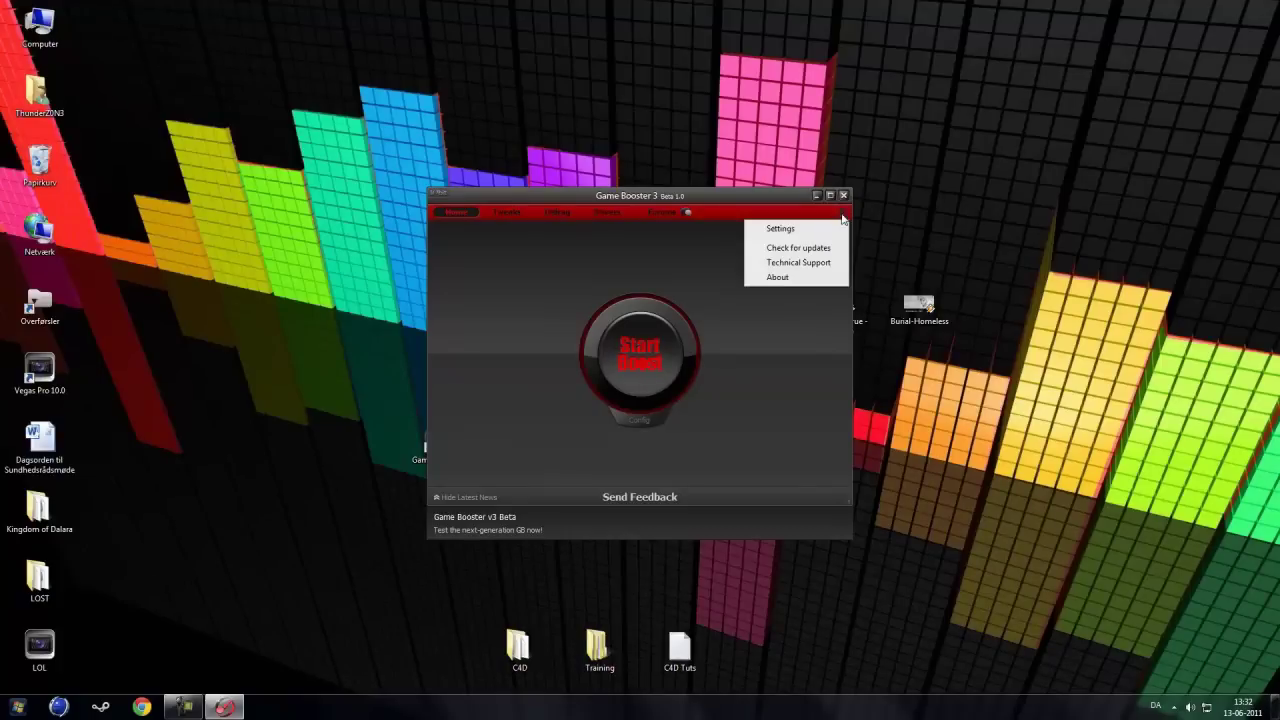
left_click(812, 228)
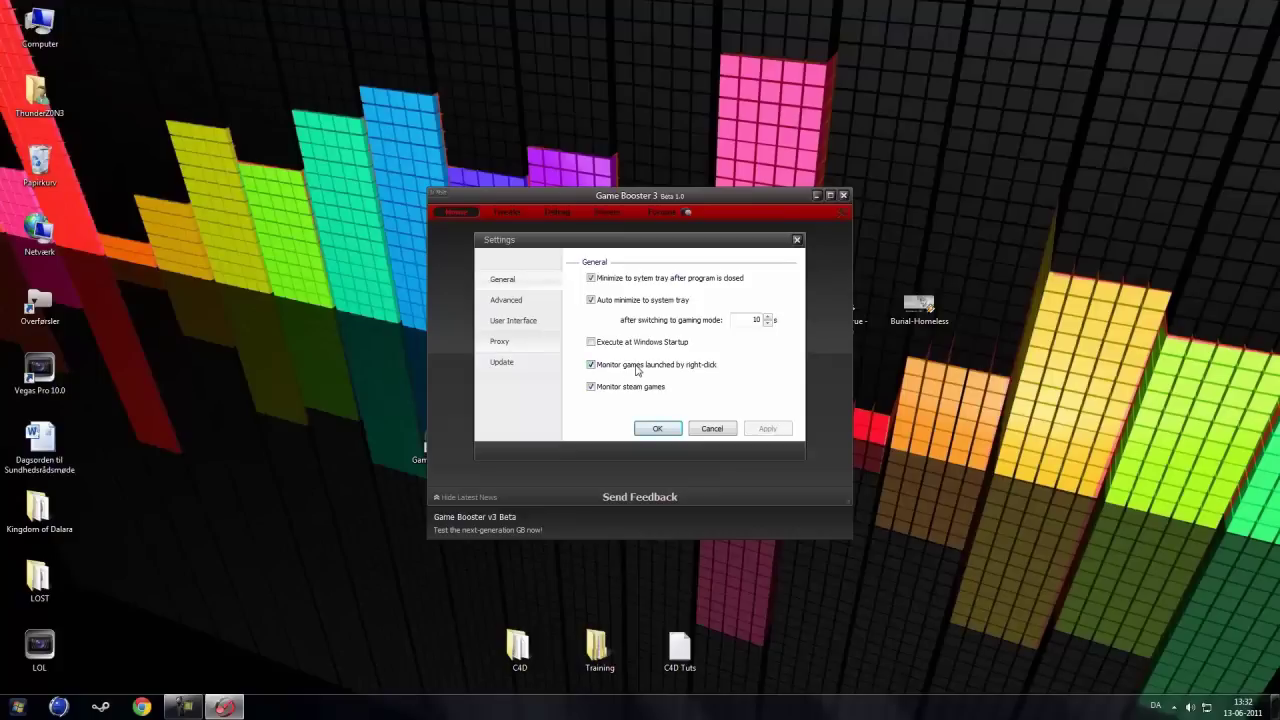
left_click(510, 300)
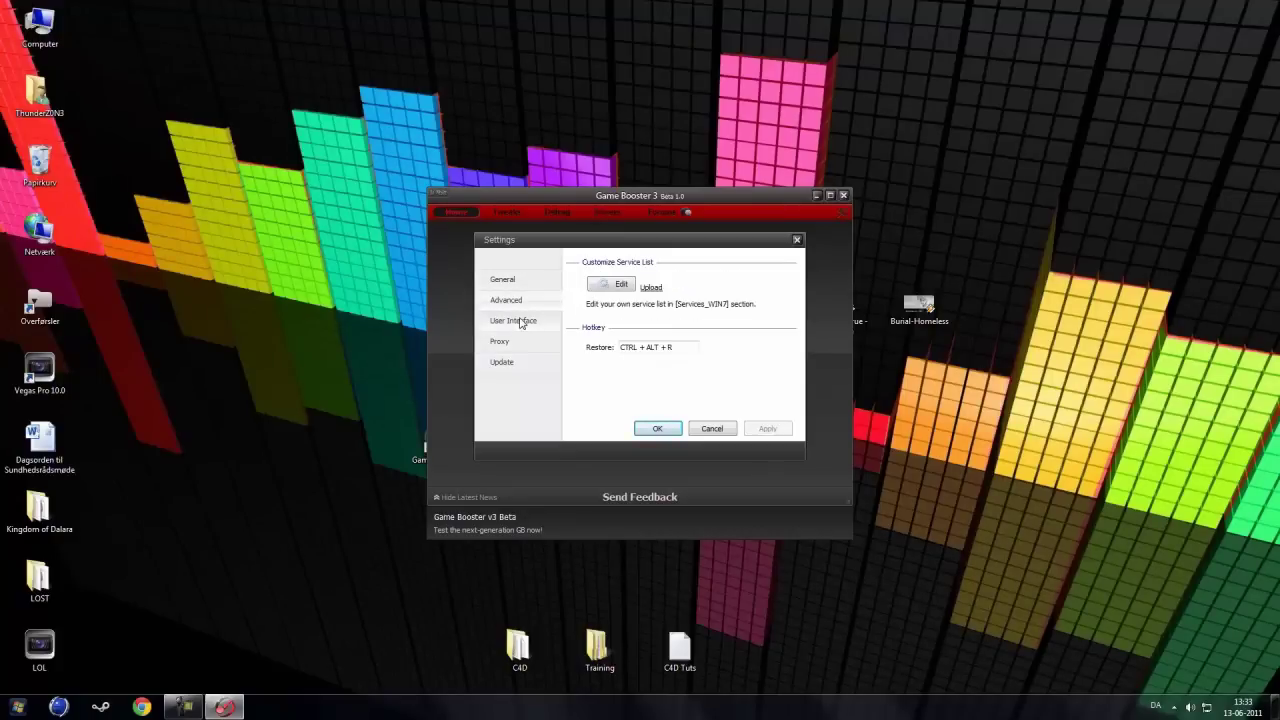
left_click(520, 322)
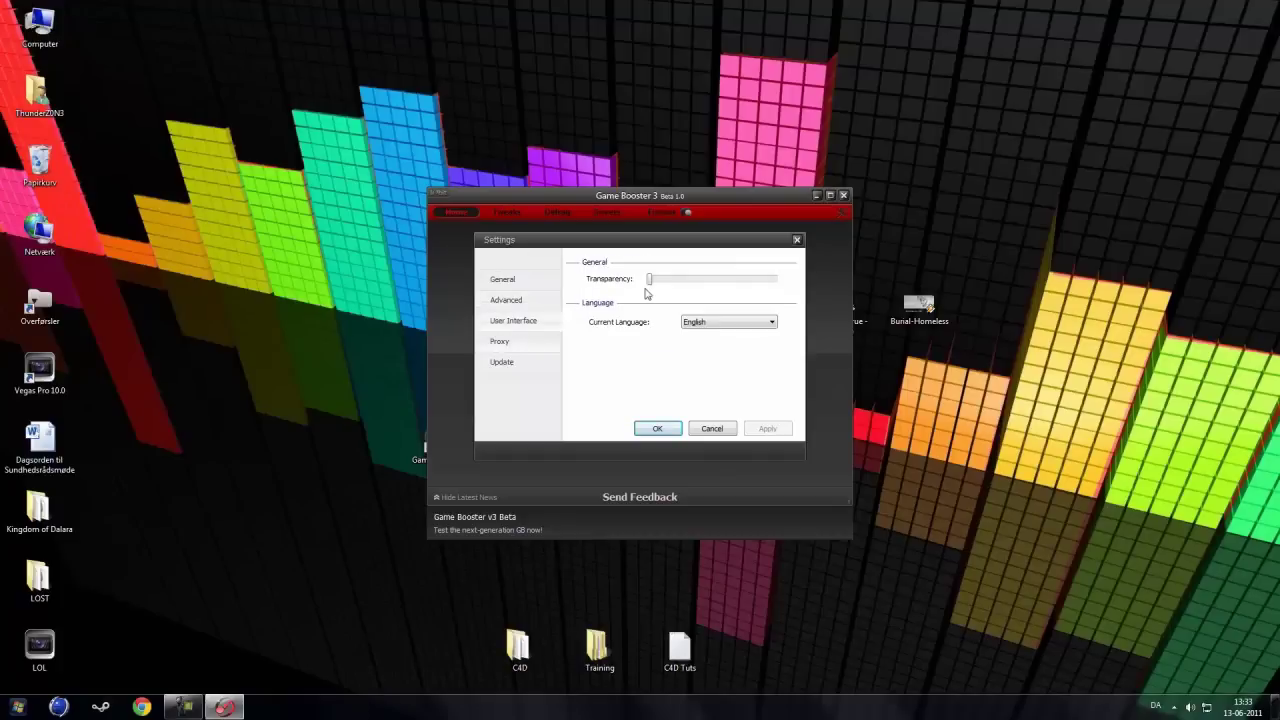
mouse_move(650, 279)
left_mouse_down()
mouse_move(776, 282)
mouse_move(650, 281)
left_mouse_up()
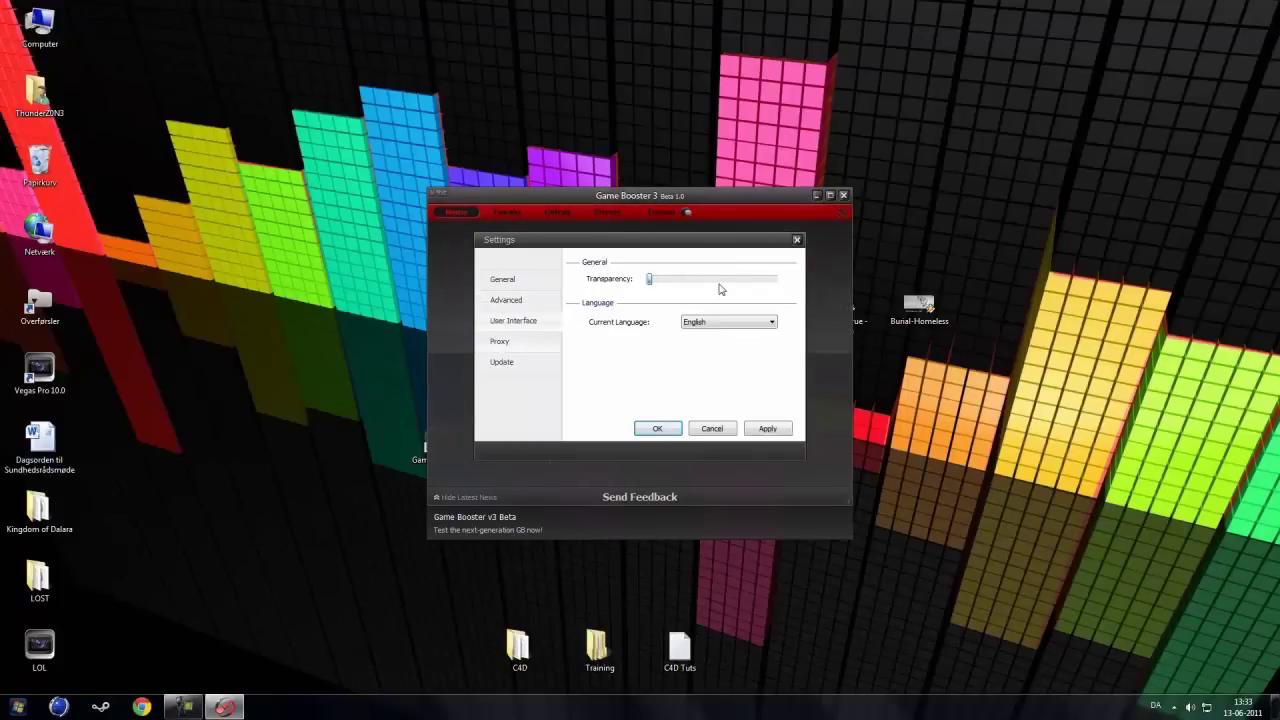
left_click(501, 345)
left_click(501, 362)
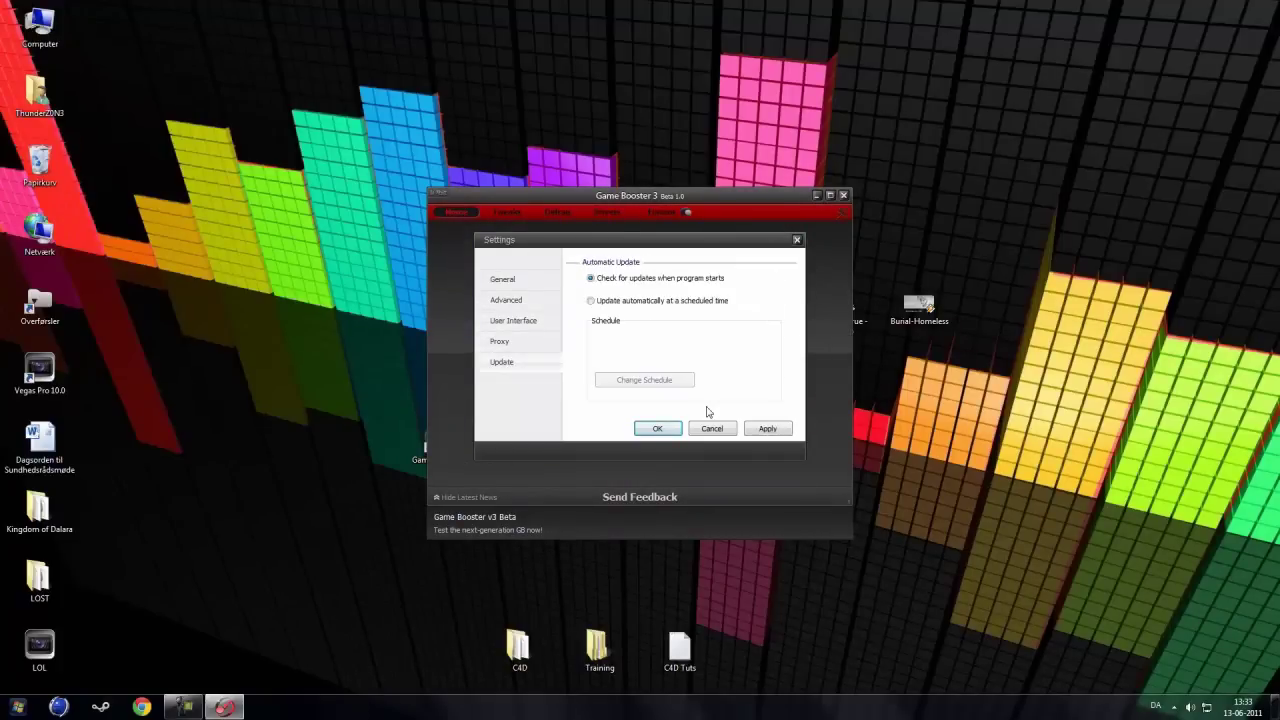
left_click(503, 280)
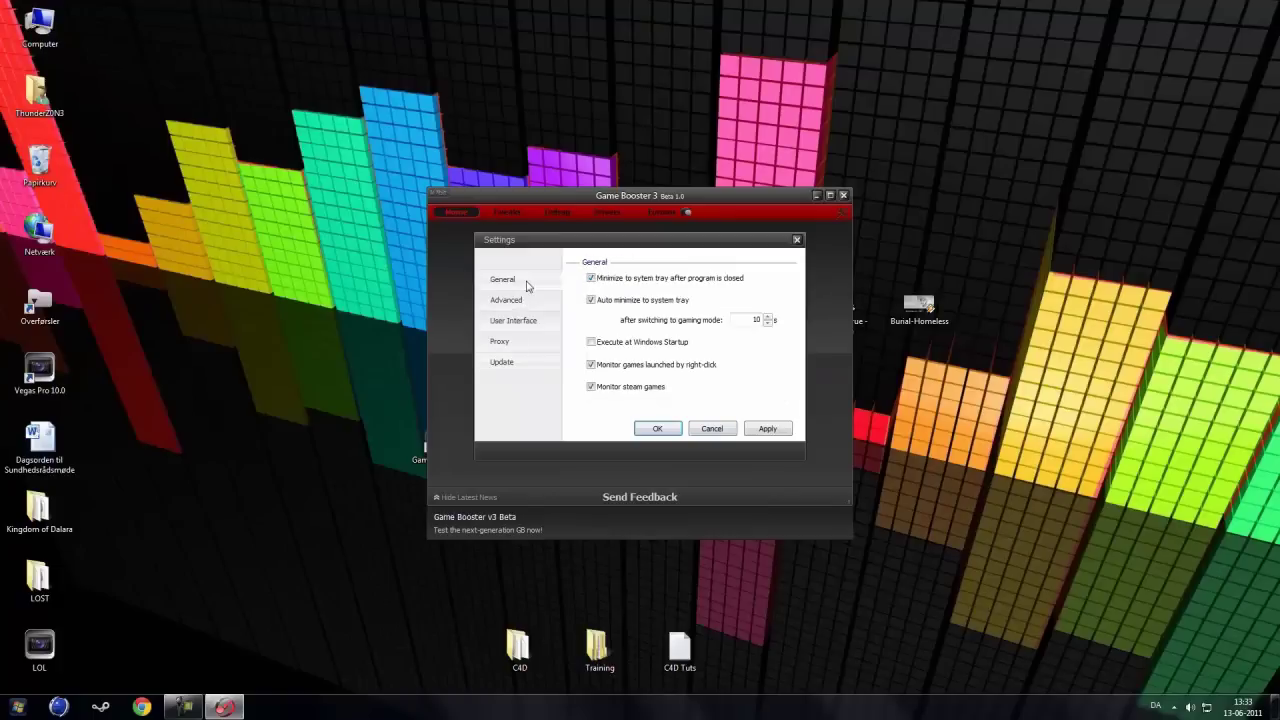
left_click(657, 428)
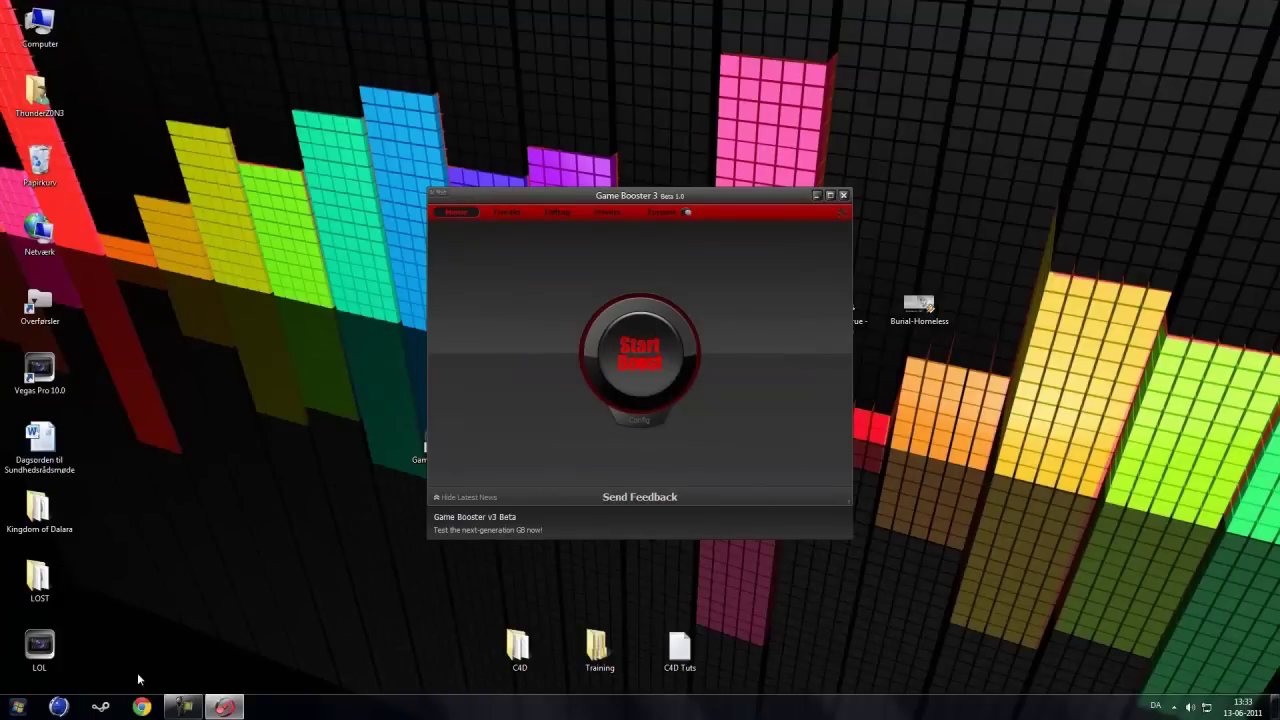
Minimize Game Booster and start Steam
left_click(817, 196)
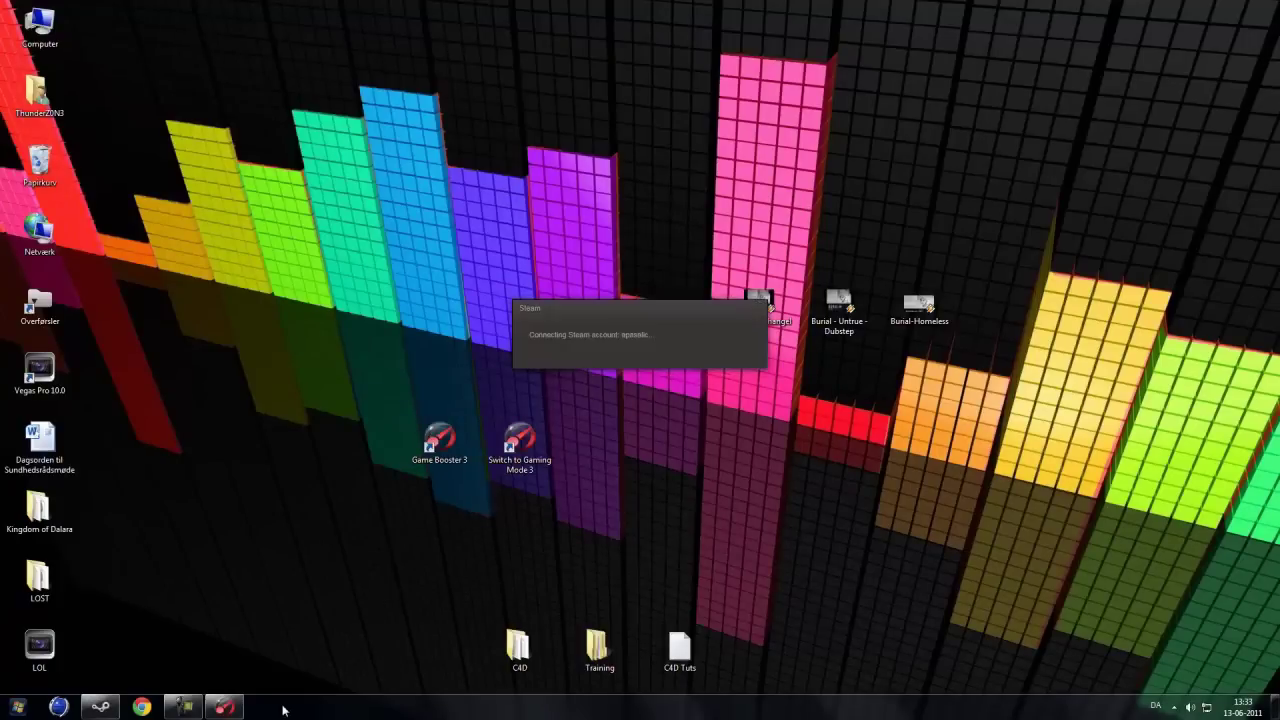
left_click(224, 707)
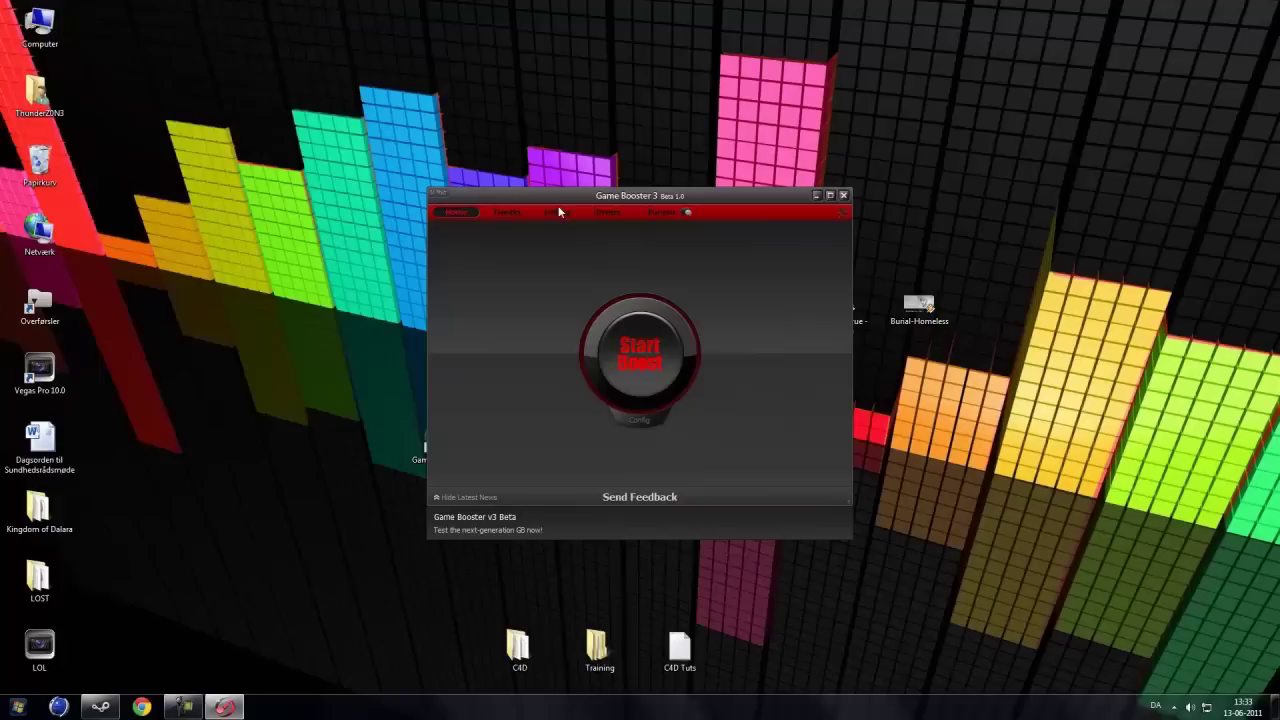
left_click(817, 196)
left_click(726, 351)
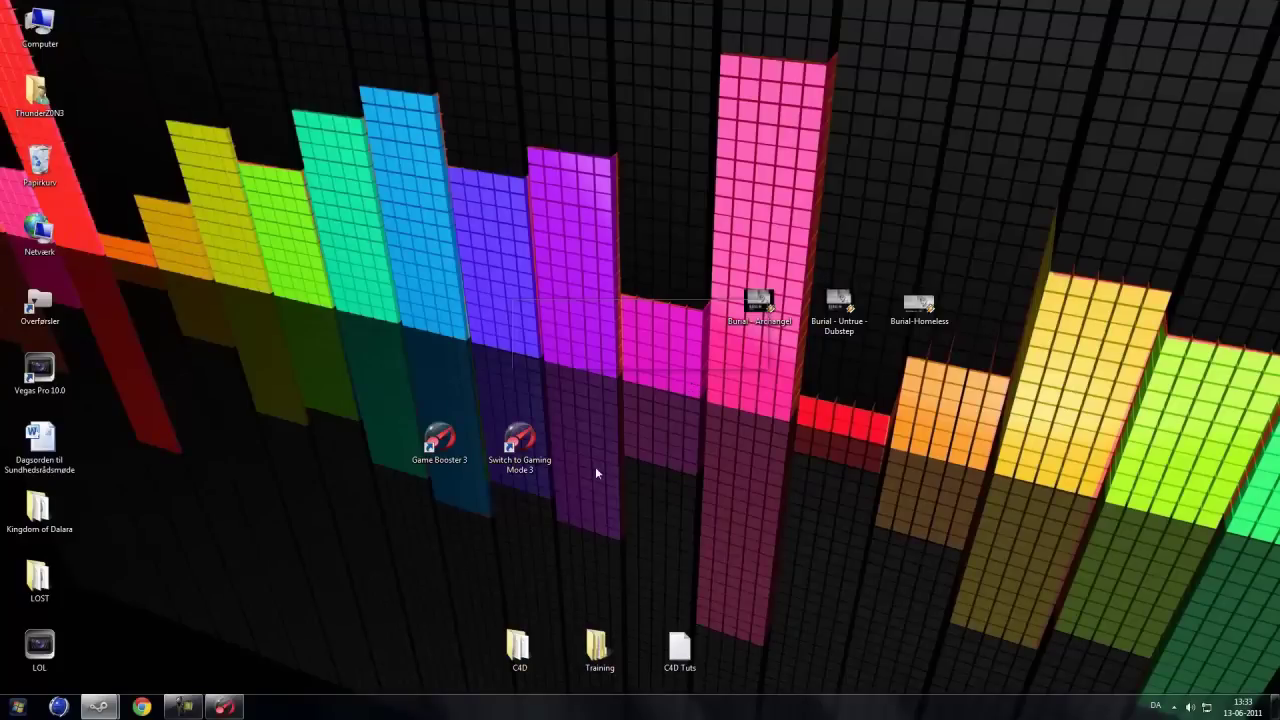
Check the hidden system tray icons while Steam loads, and bring the Game Booster window back up
left_click(1175, 707)
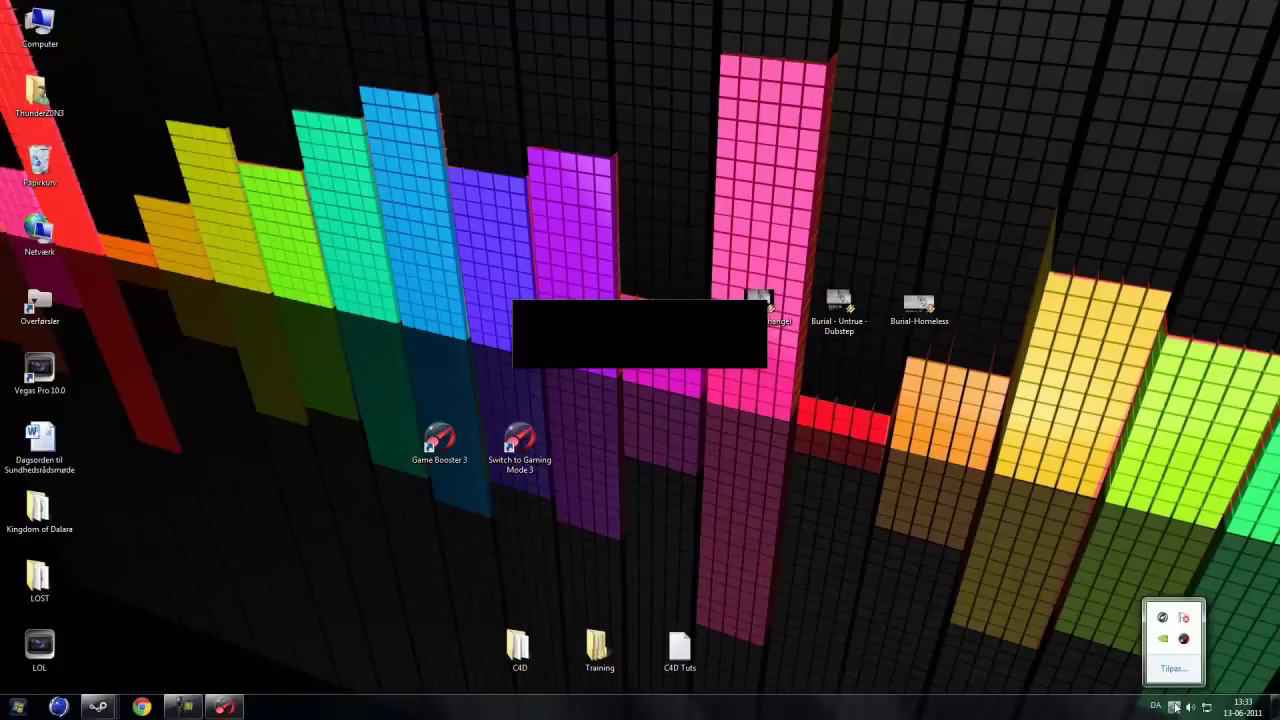
left_click(1175, 707)
left_click(1175, 707)
left_click(226, 707)
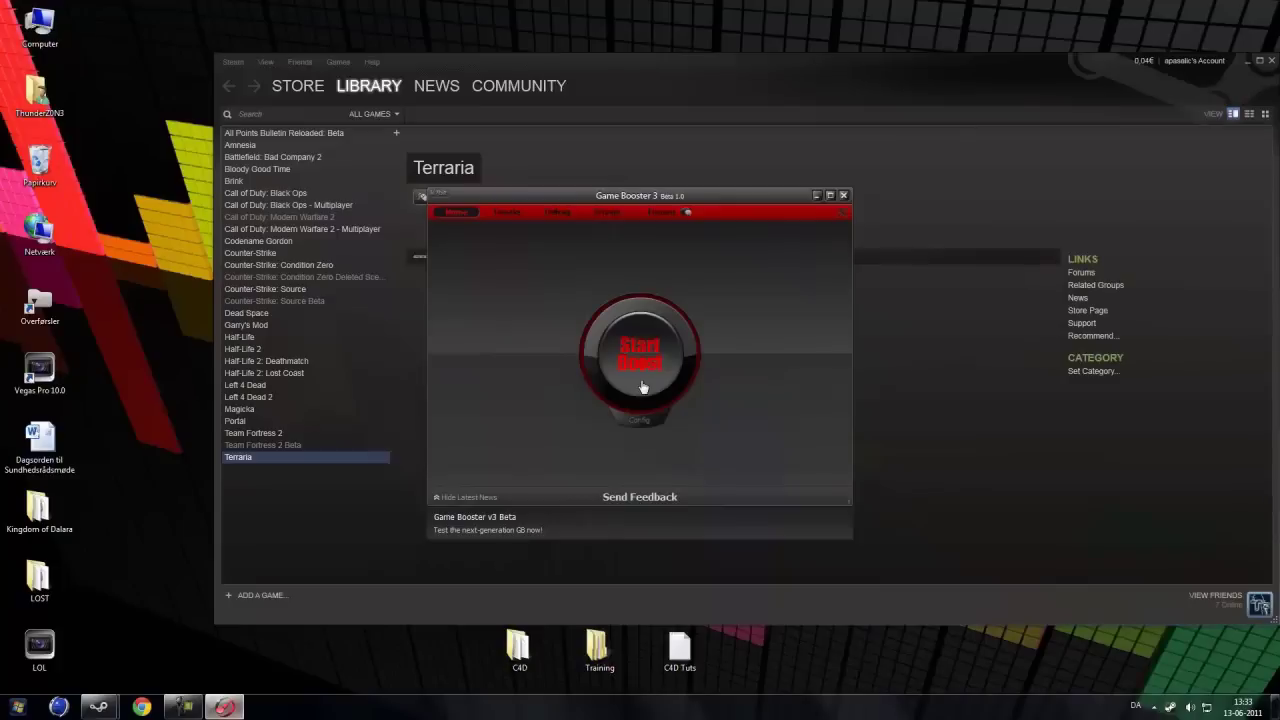
Minimize Game Booster and launch Codename Gordon from the Steam library
left_click(816, 195)
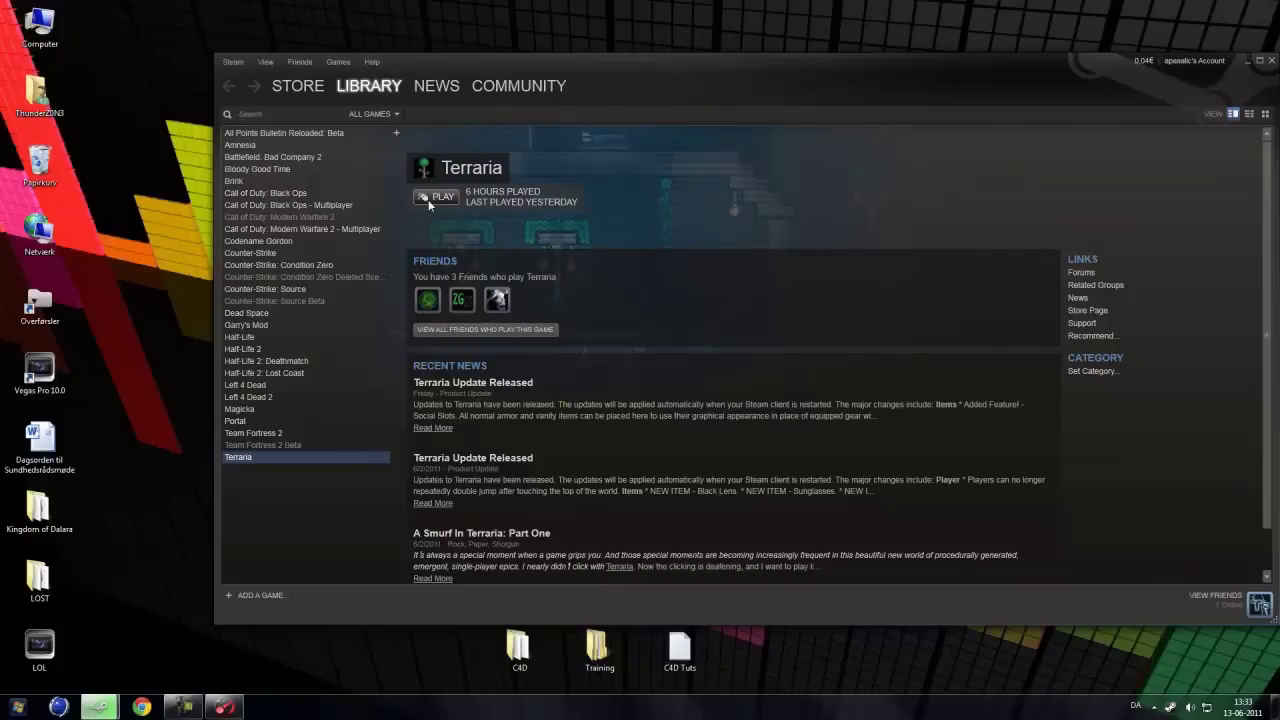
left_click(288, 242)
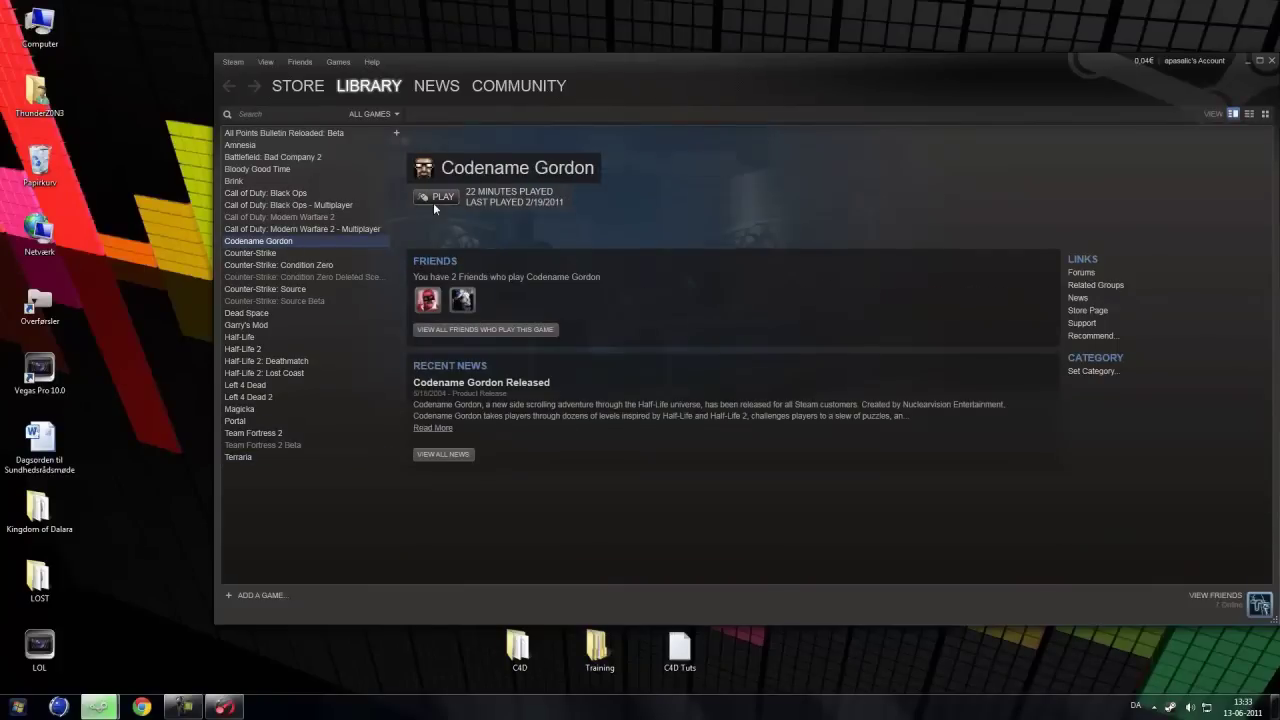
left_click(436, 198)
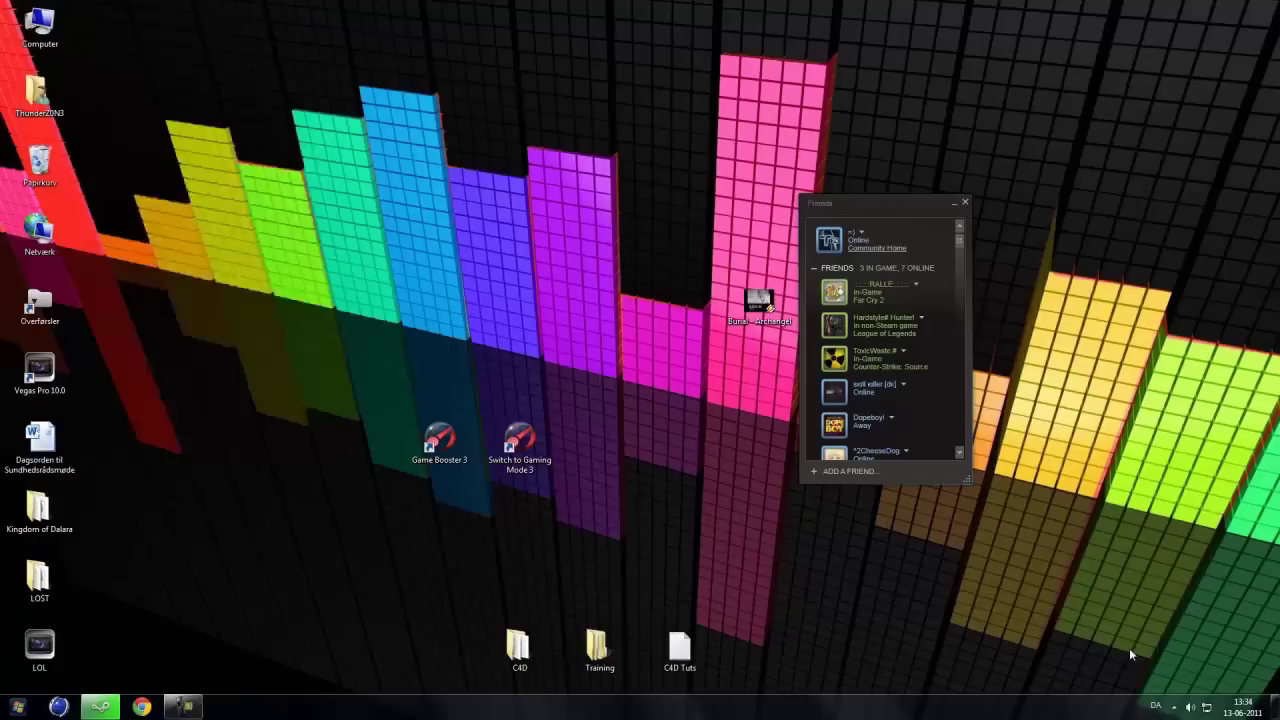
Reopen Game Booster from the system tray and close the Steam library window
left_click(1175, 706)
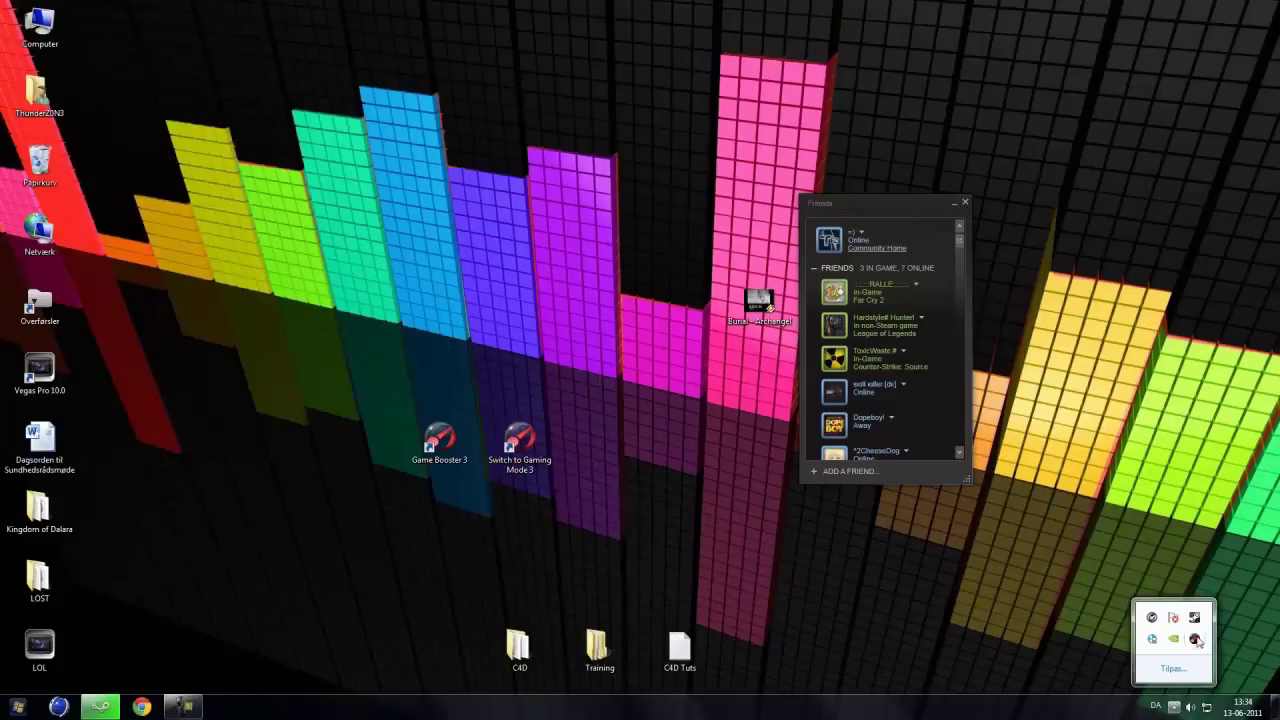
left_click(1195, 640)
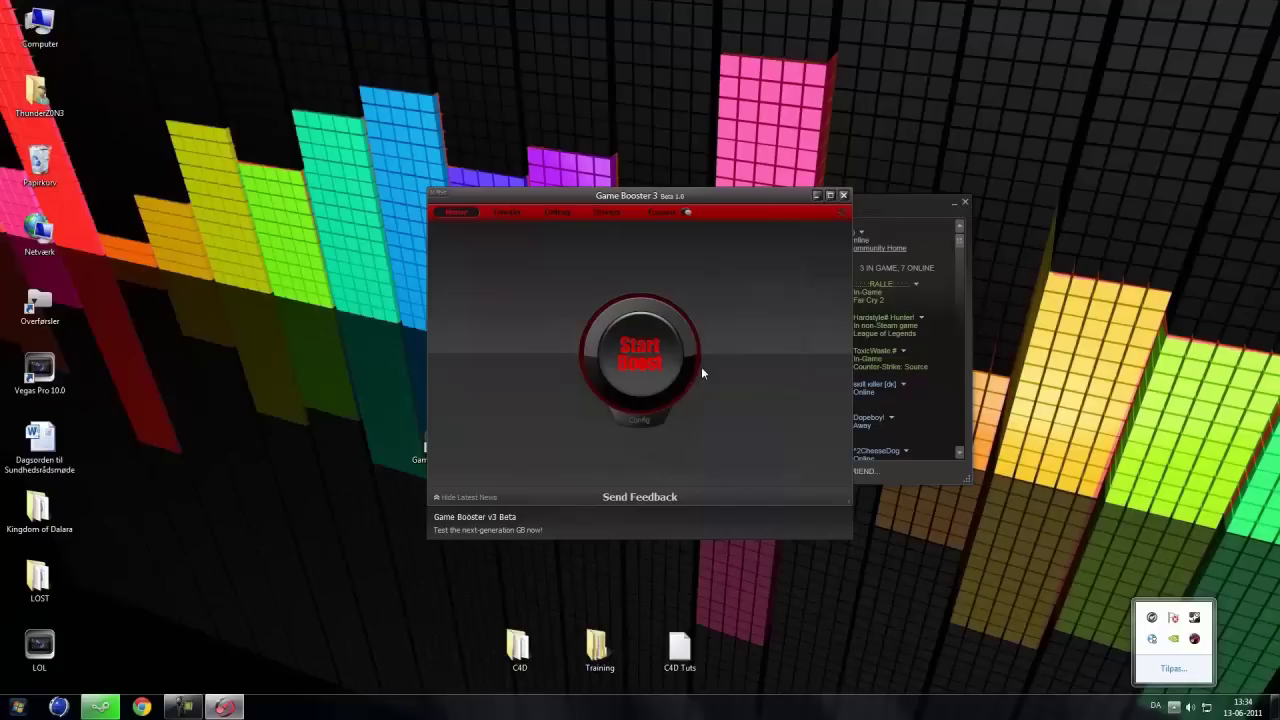
left_click(1200, 619)
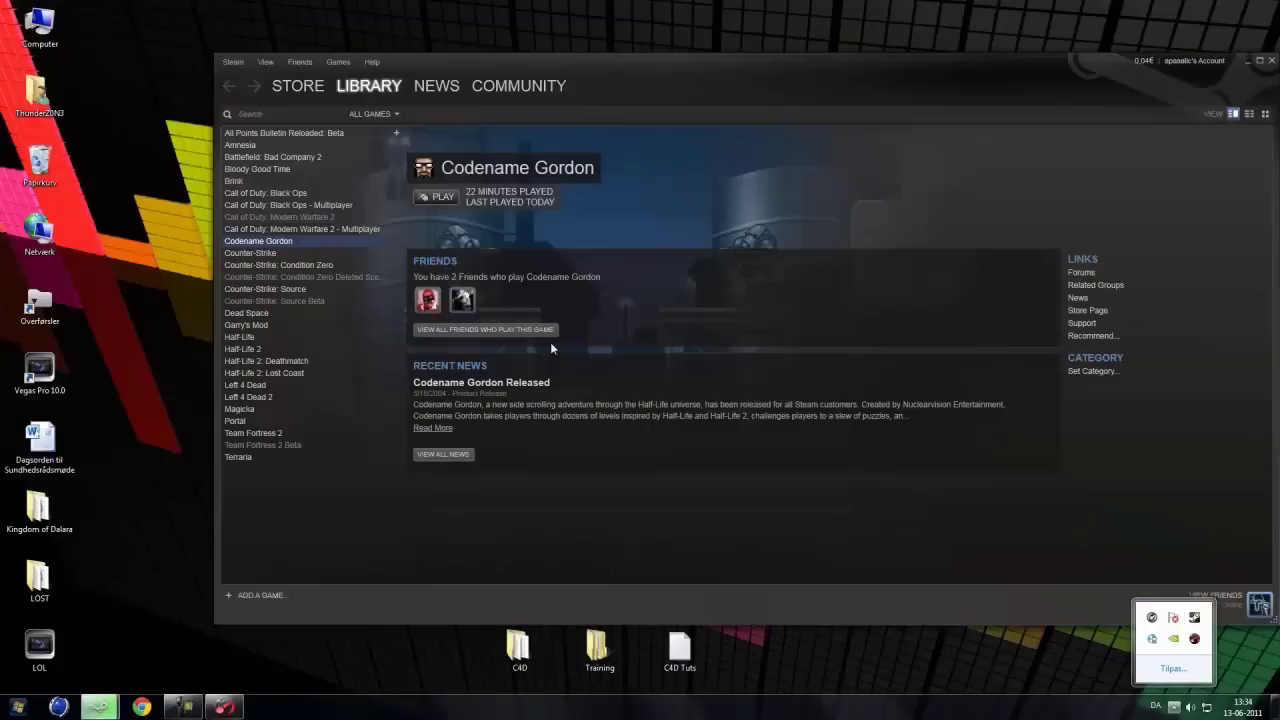
left_click(1271, 61)
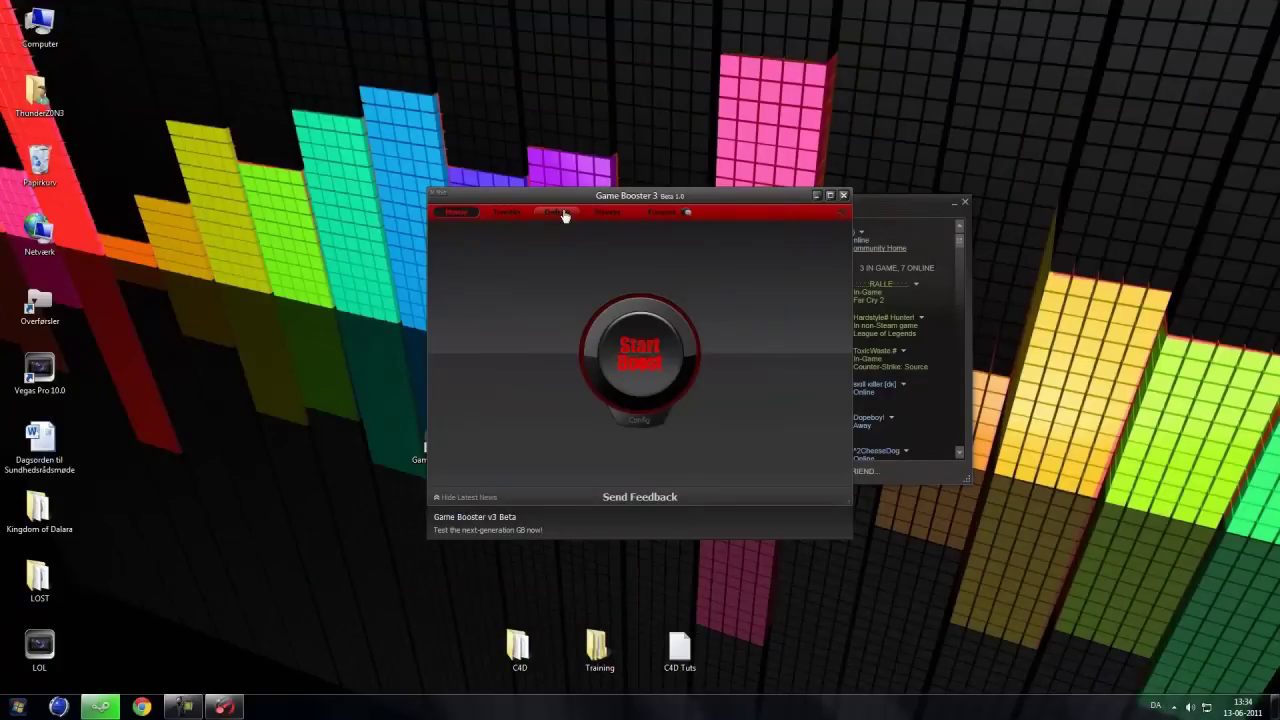
Enable Expert Mode for the system tweaks and look through the list of optimized items
left_click(507, 212)
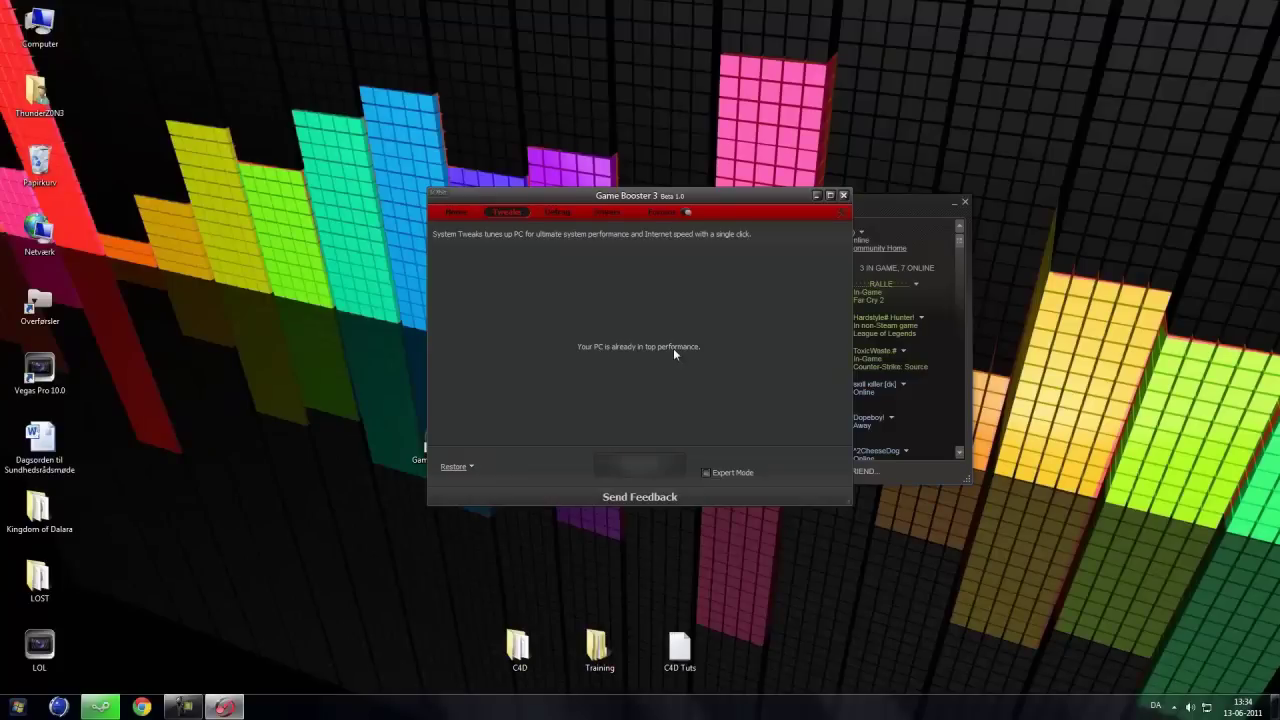
left_click(705, 472)
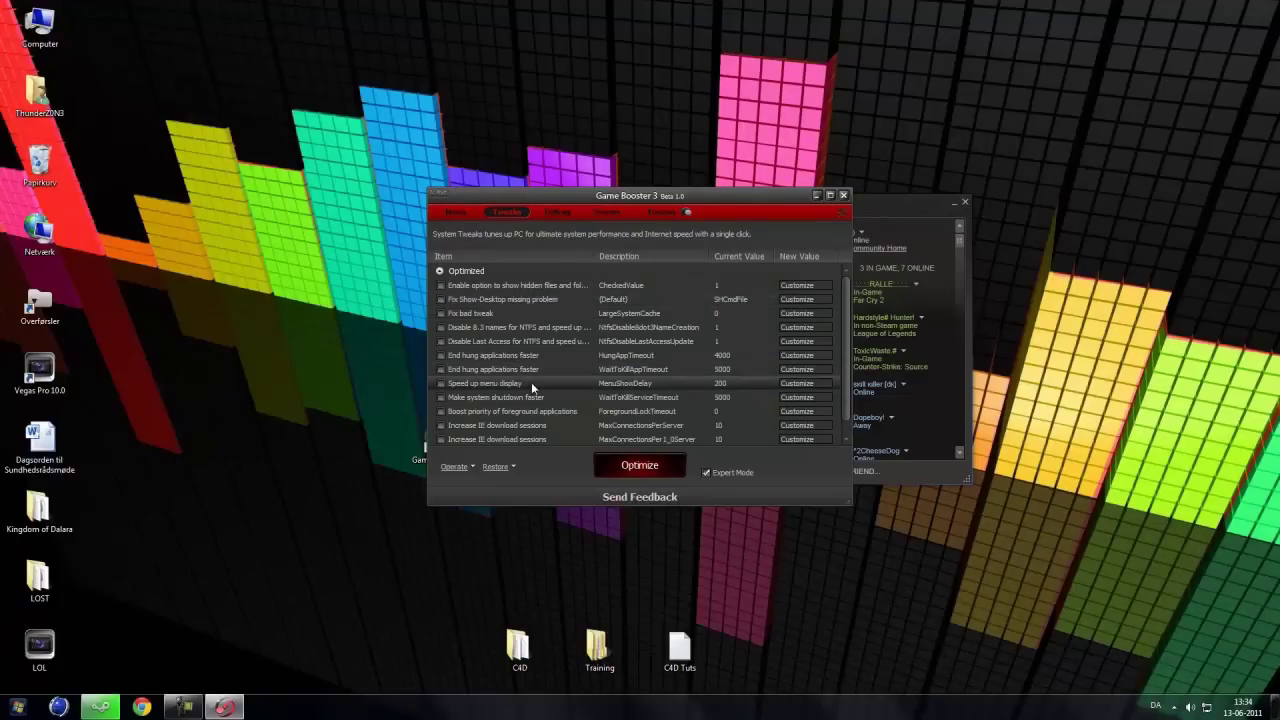
scroll(839, 348, "down", 1)
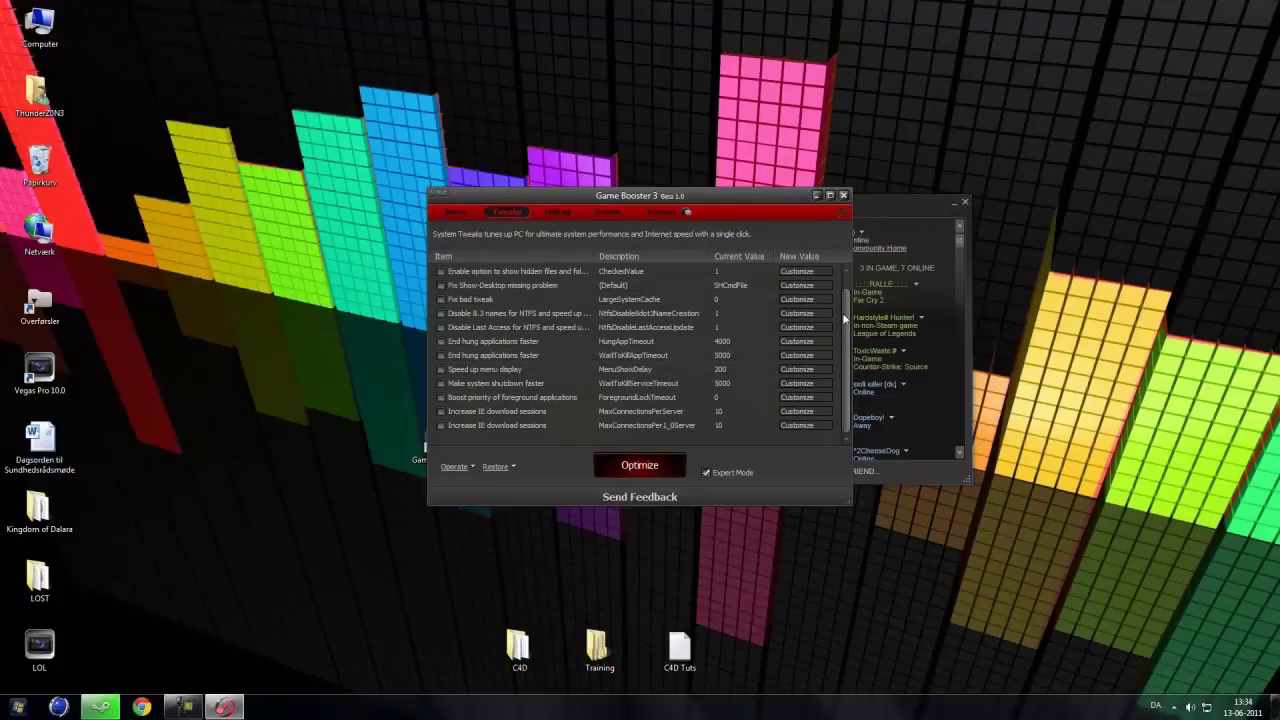
scroll(840, 360, "up", 1)
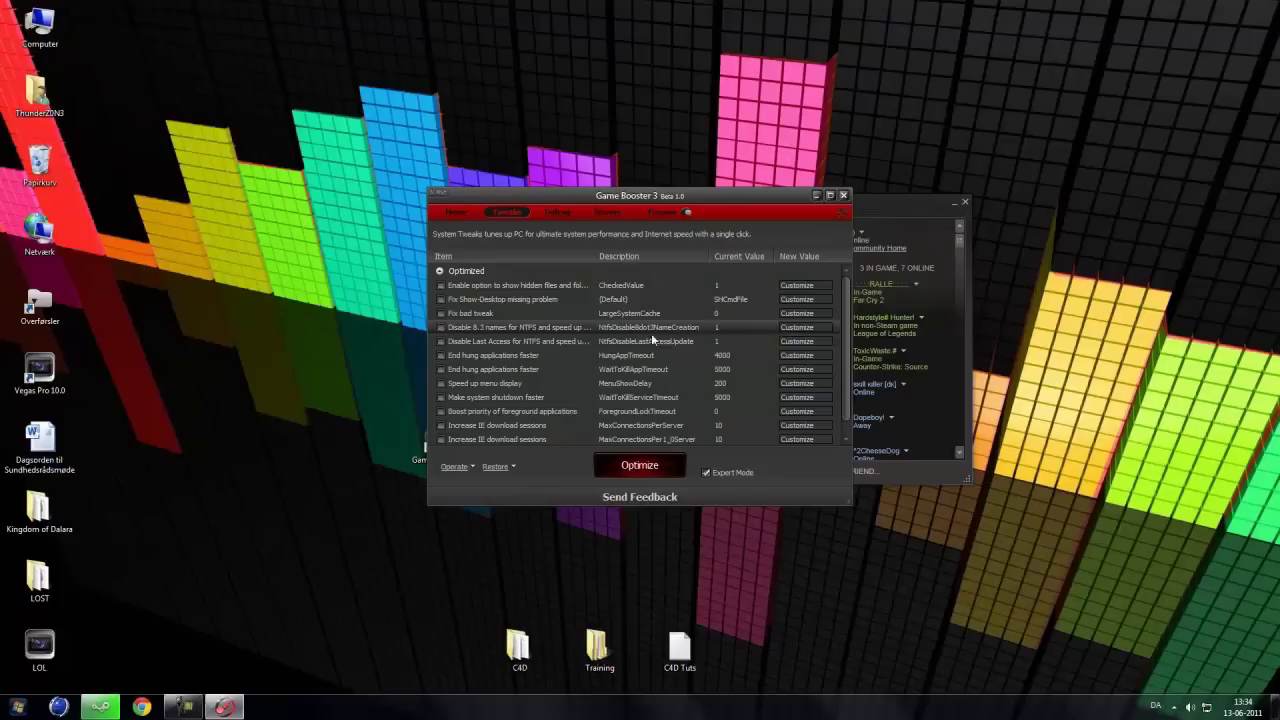
Turn off Expert Mode for the system tweaks and view the Defrag and Drivers pages
left_click(707, 472)
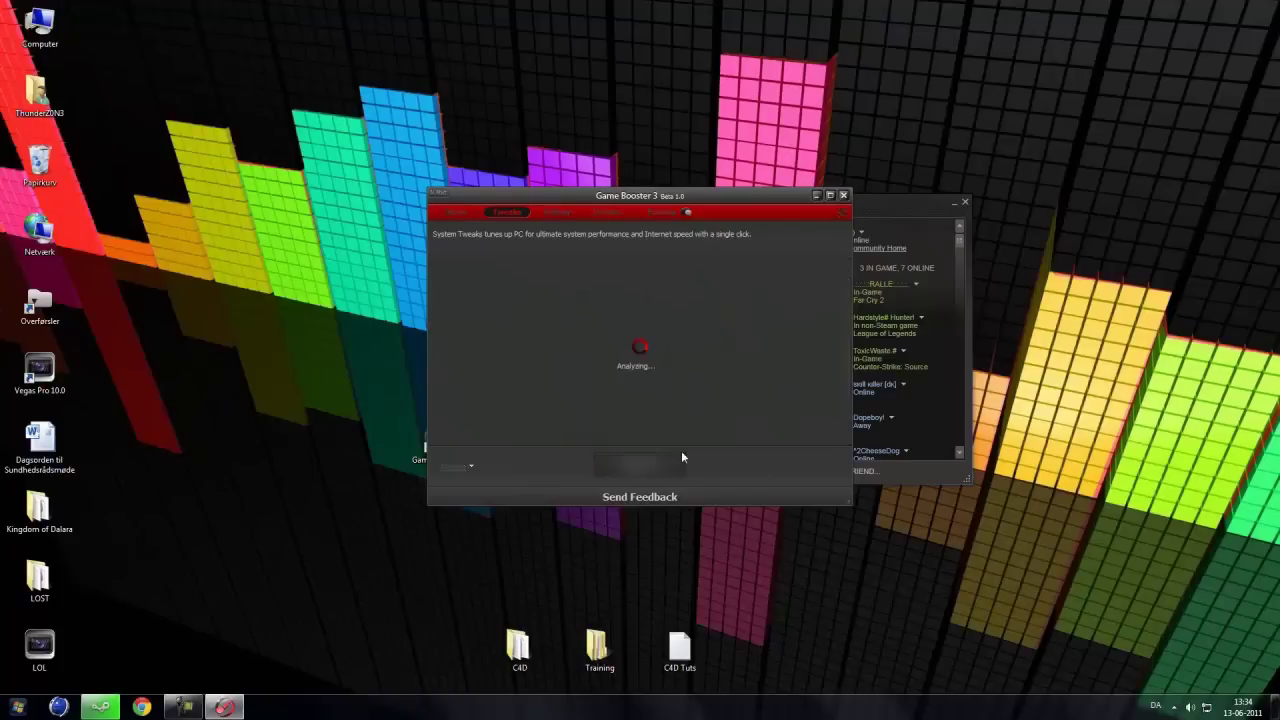
left_click(553, 214)
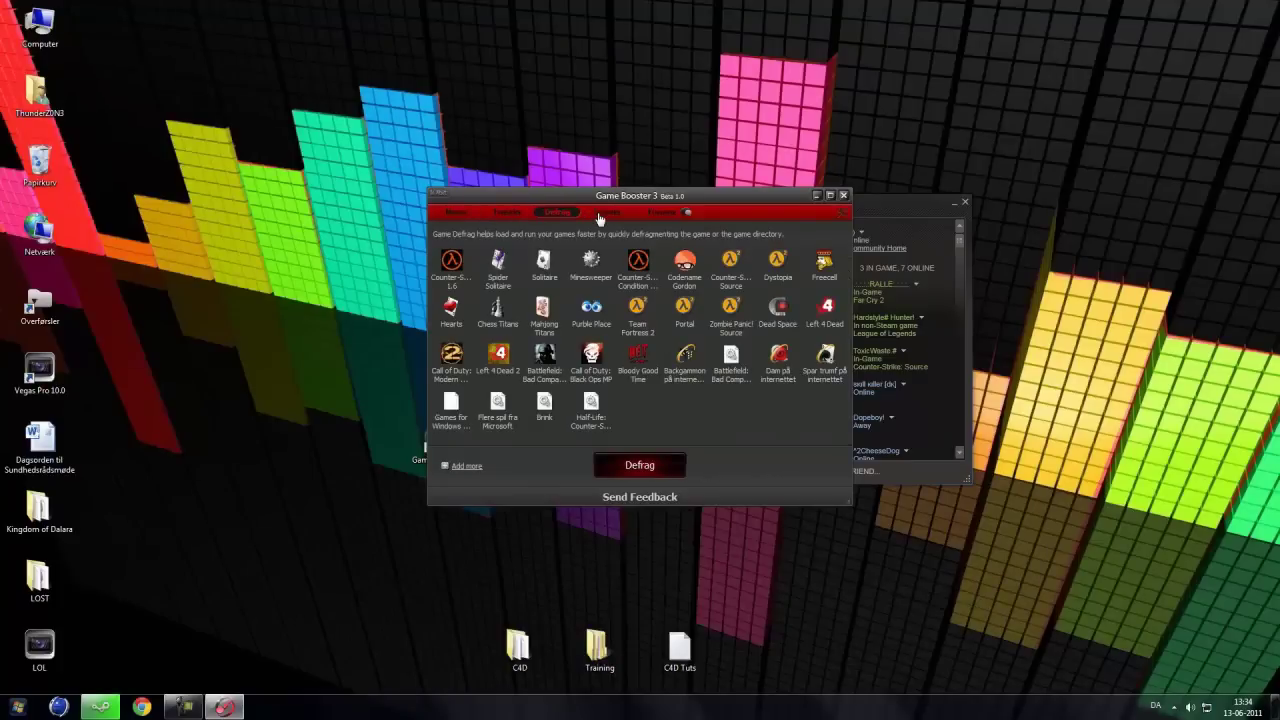
left_click(604, 214)
Start the boost from the home page and cancel its automatic minimize to tray, dismissing the Windows Update options window
left_click(455, 212)
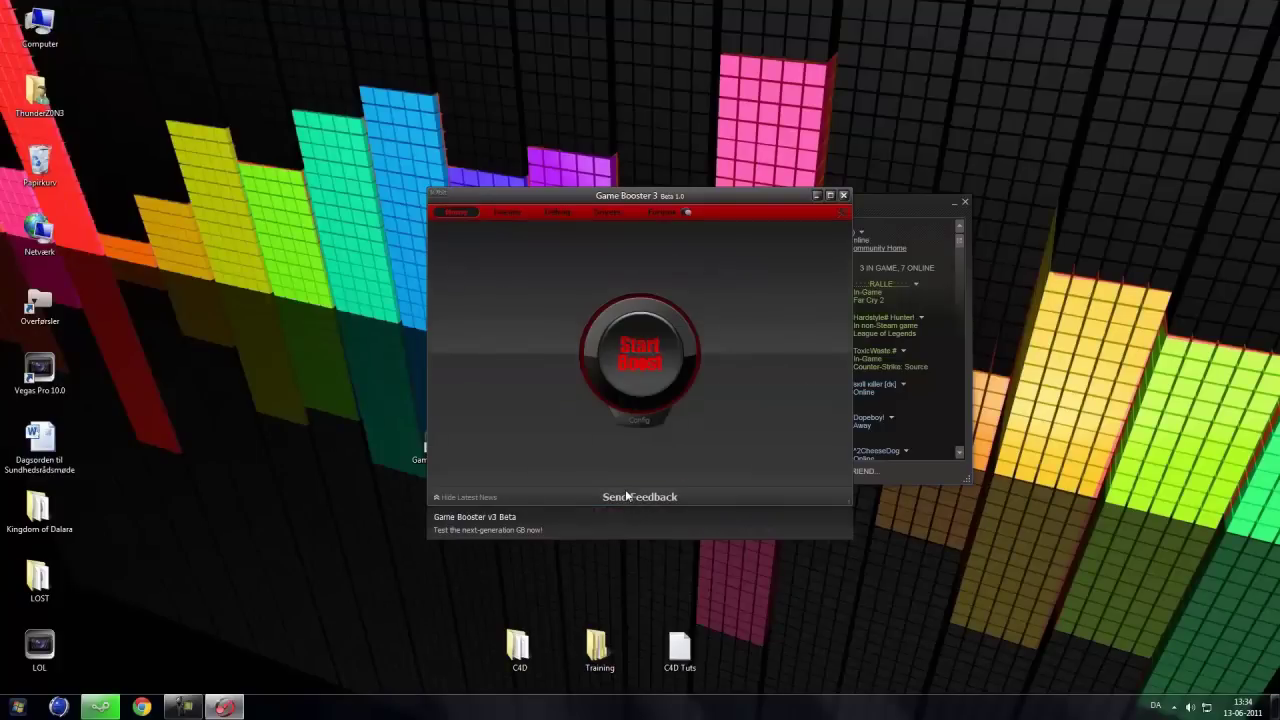
left_click(650, 355)
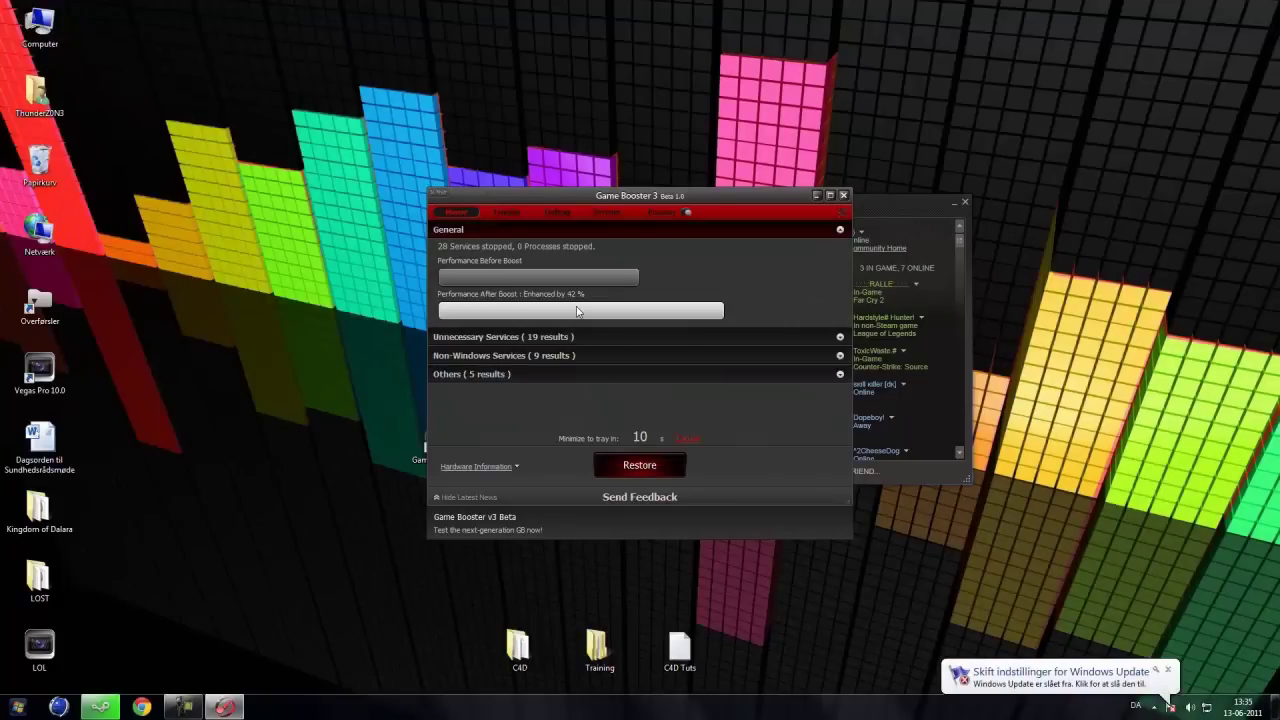
left_click(1150, 684)
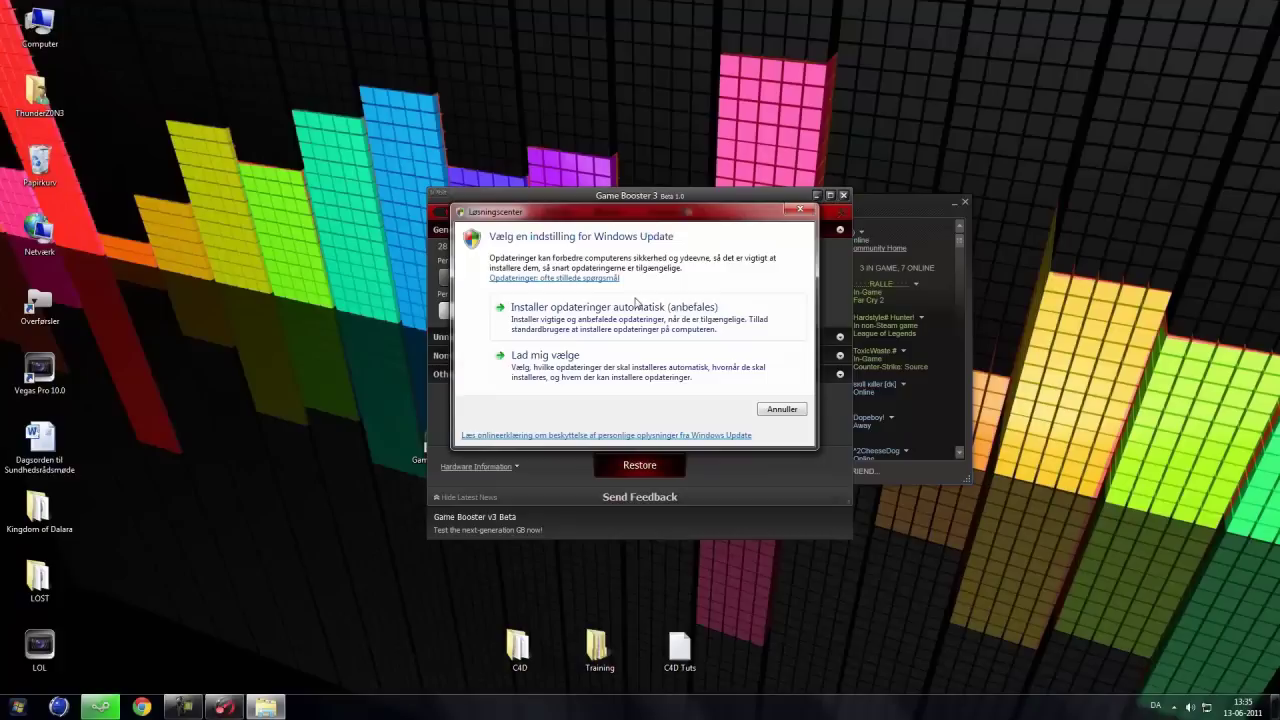
left_click(800, 209)
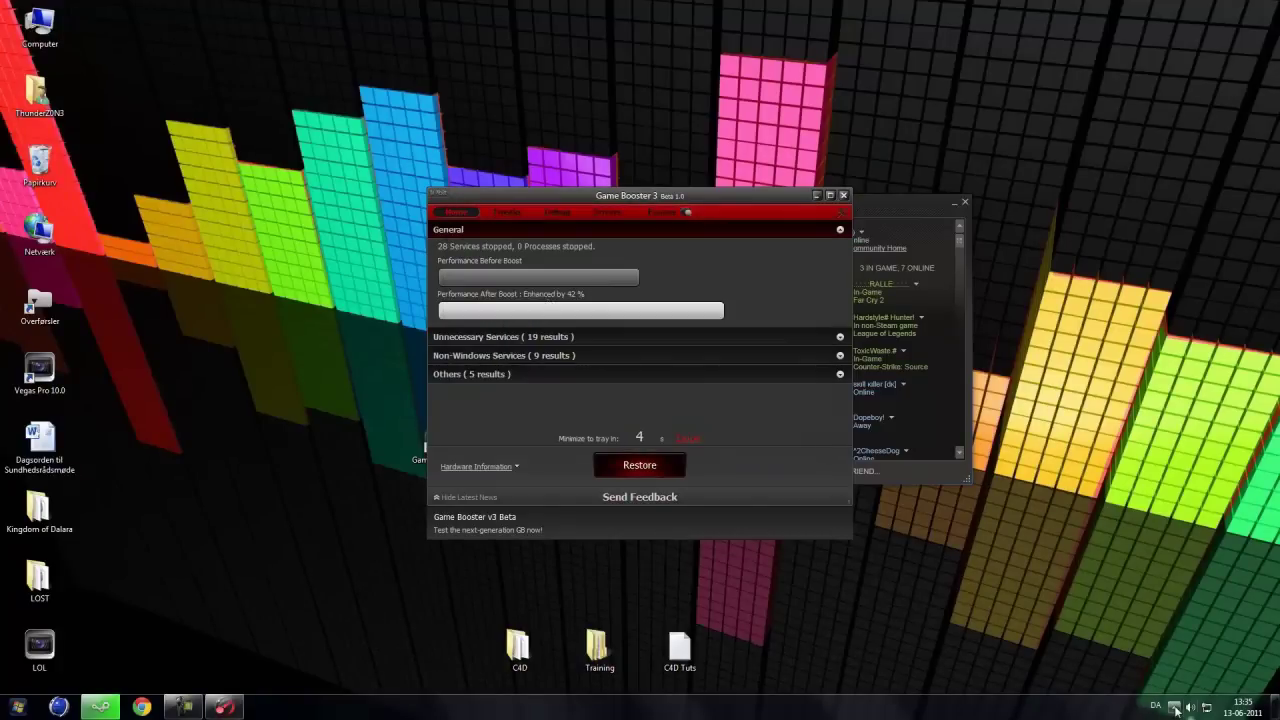
left_click(664, 437)
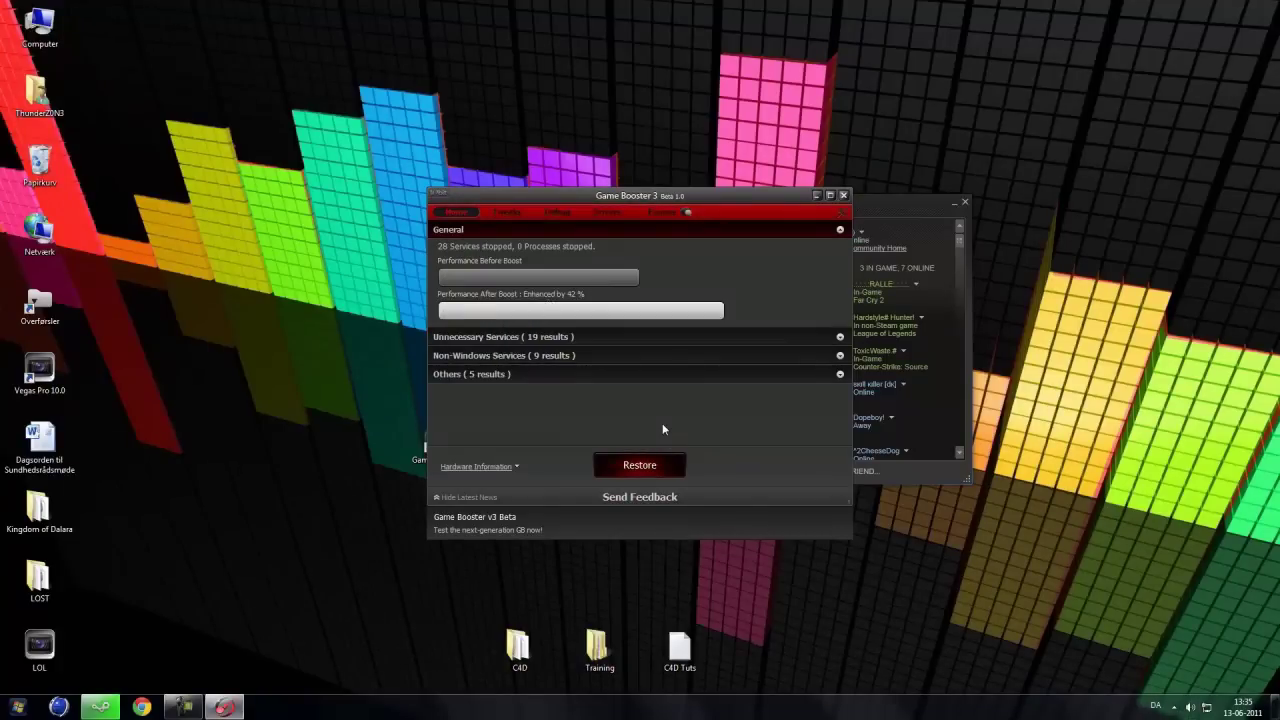
Check the hidden system tray icons while boosted, and restore the system to its normal mode
left_click(1174, 706)
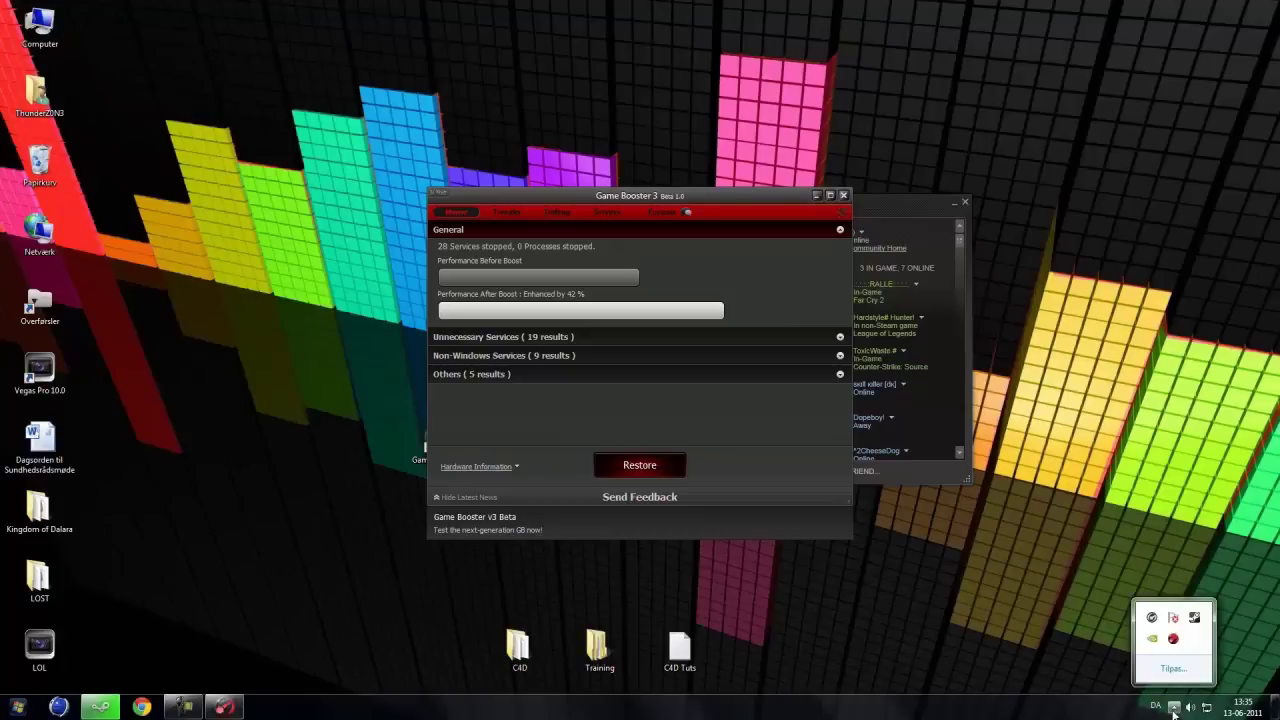
left_click(754, 440)
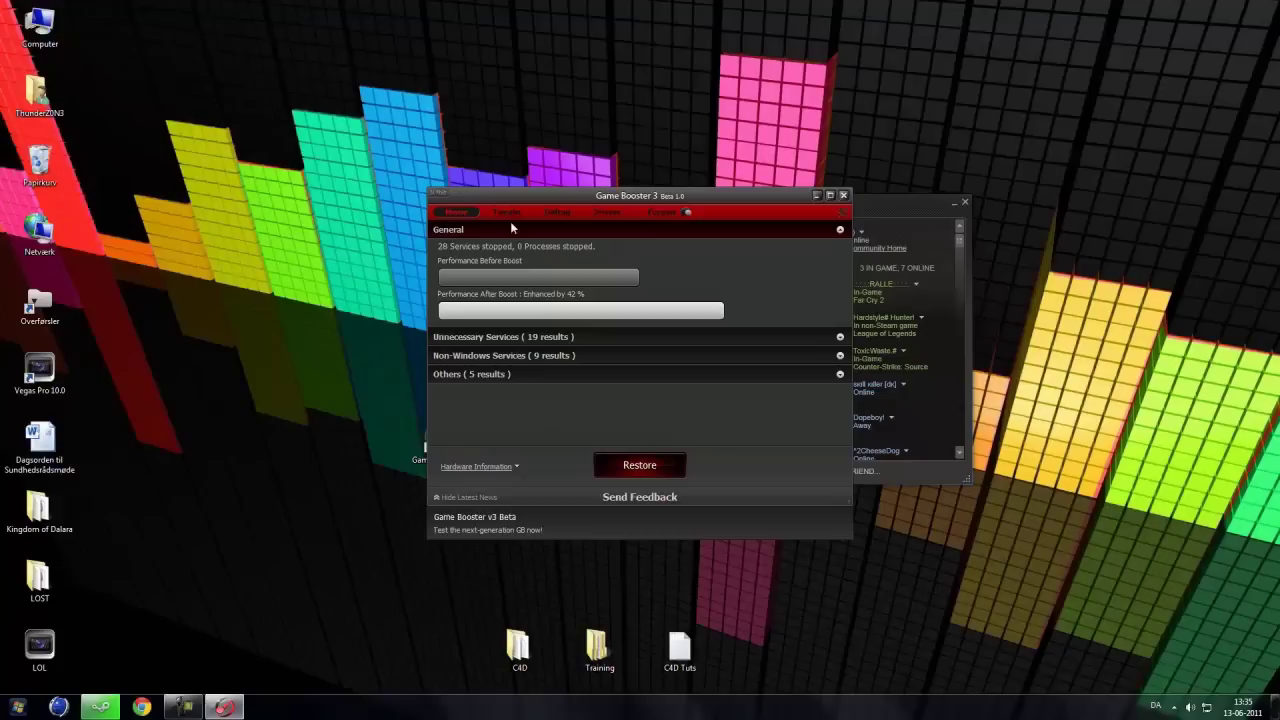
left_click(625, 465)
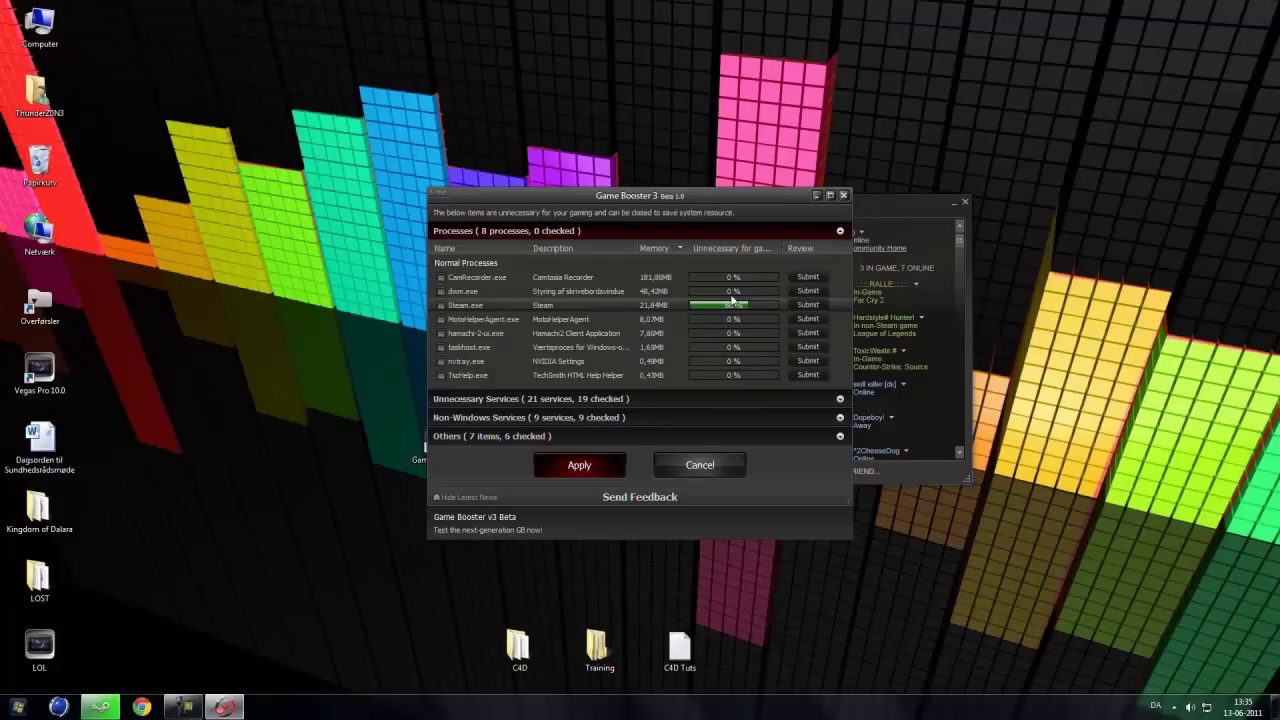
Sort the processes in the boost configuration by Unnecessary for gaming, highest first, and widen that column
left_click(739, 247)
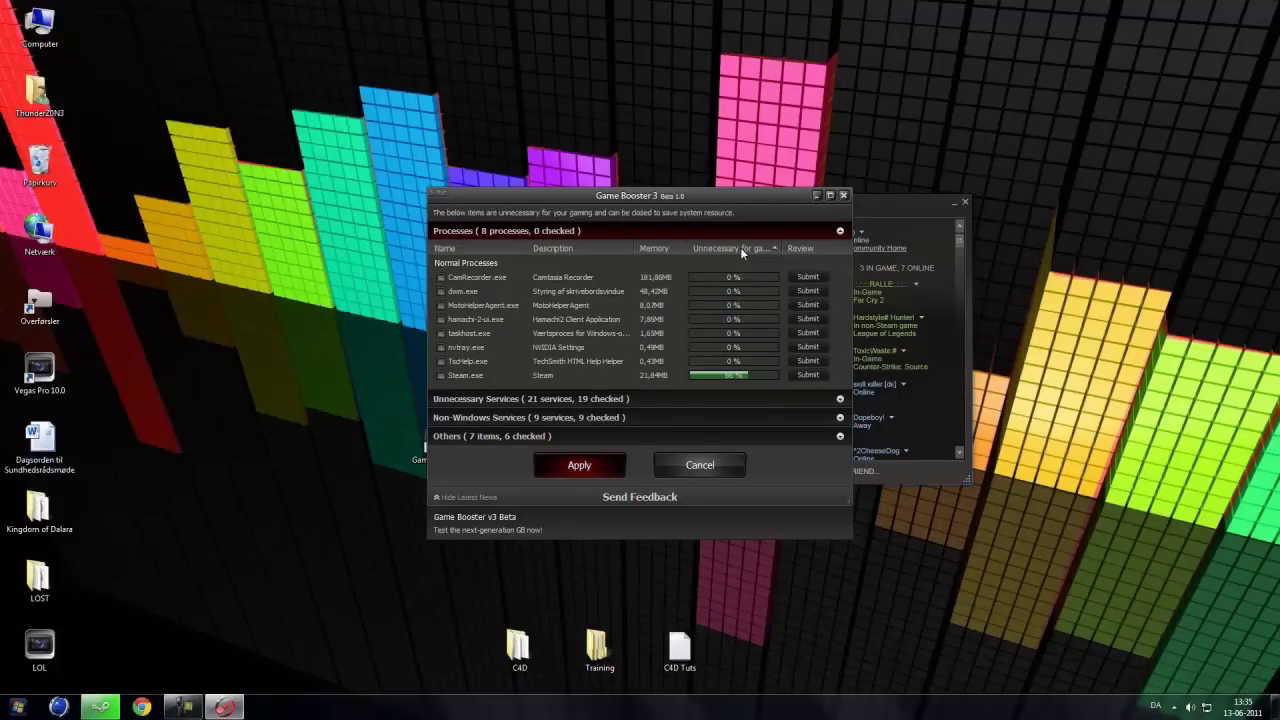
left_click(740, 247)
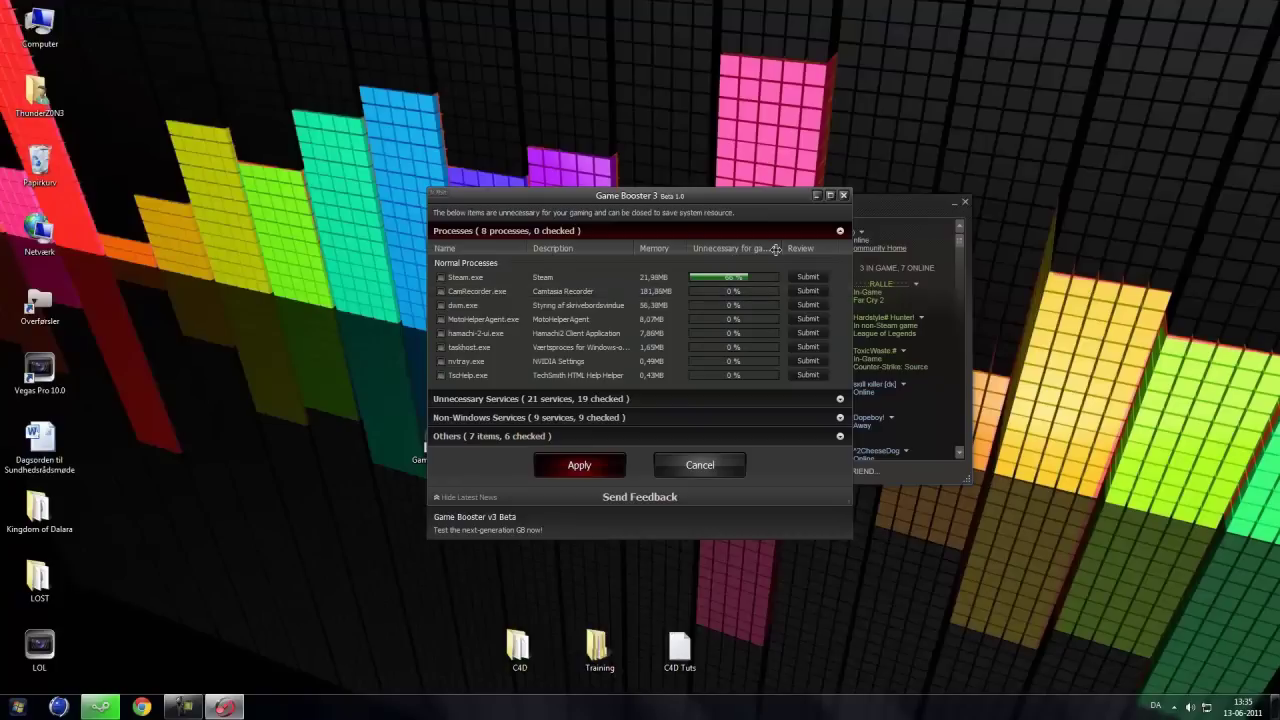
left_click_drag(775, 248, 805, 248)
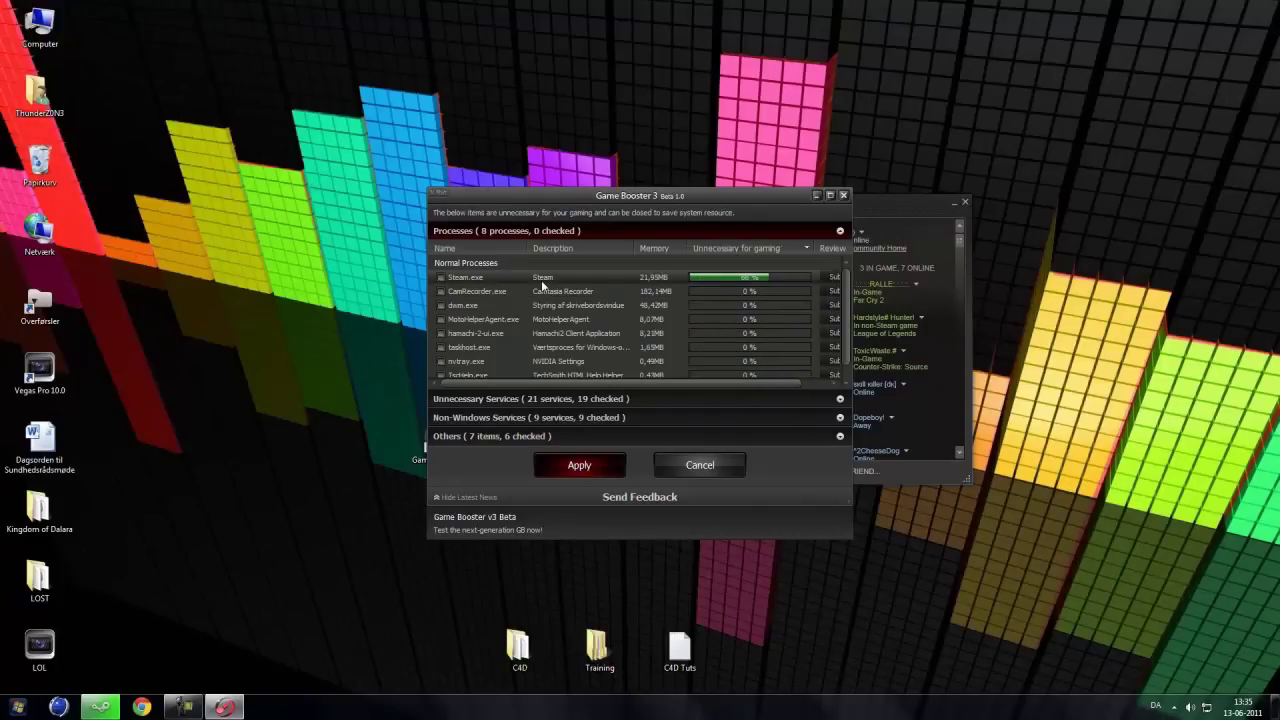
scroll(569, 296, "down", 1)
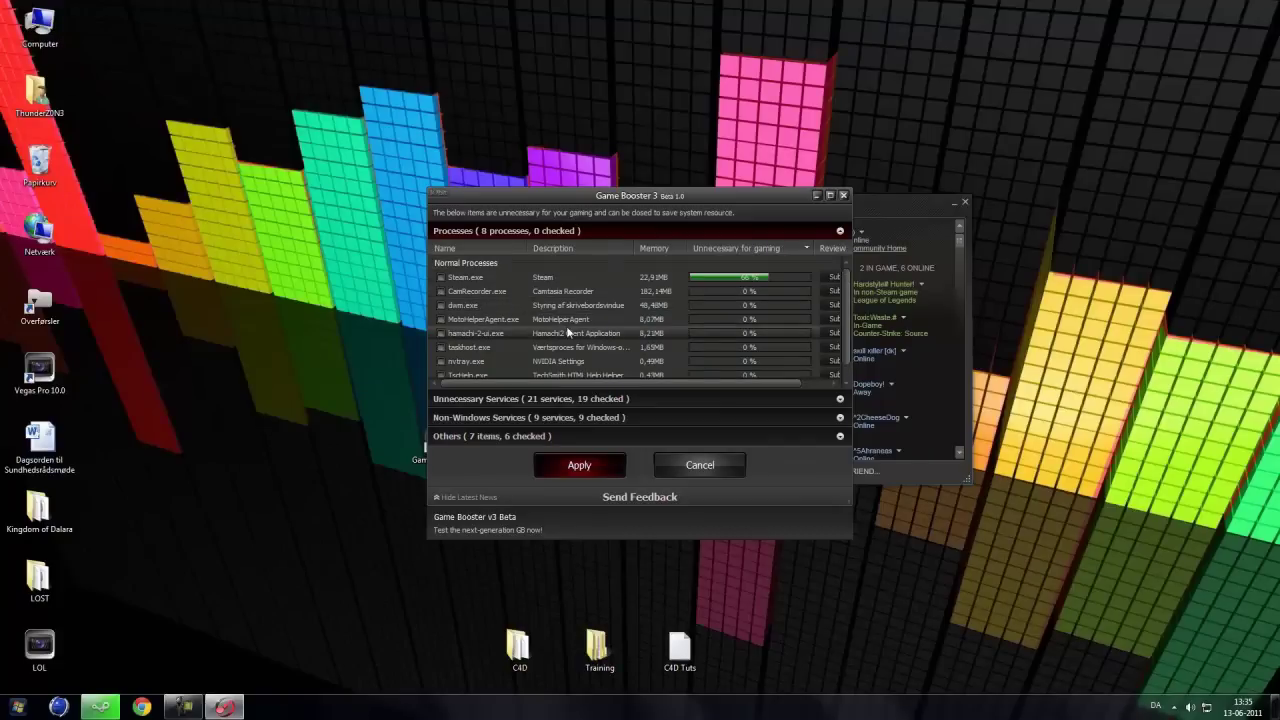
Look through the Unnecessary Services list in the boost configuration
left_click(552, 404)
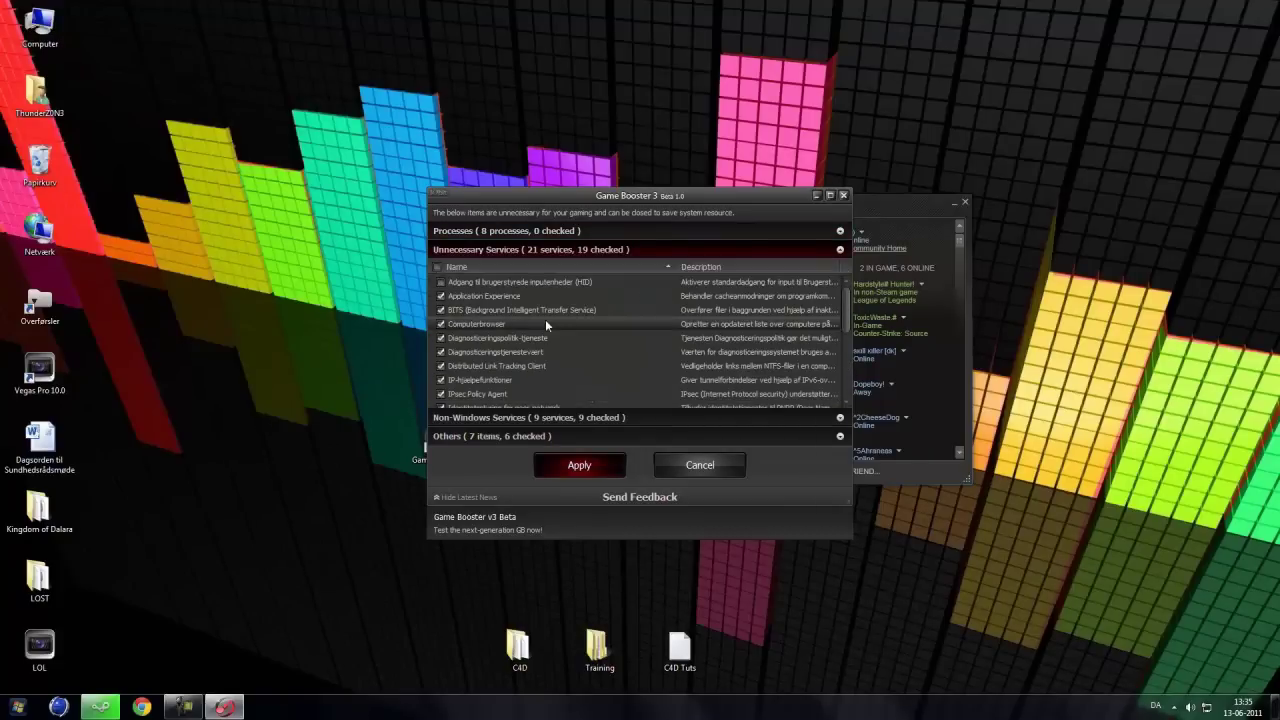
left_click_drag(846, 305, 840, 338)
scroll(838, 331, "up", 3)
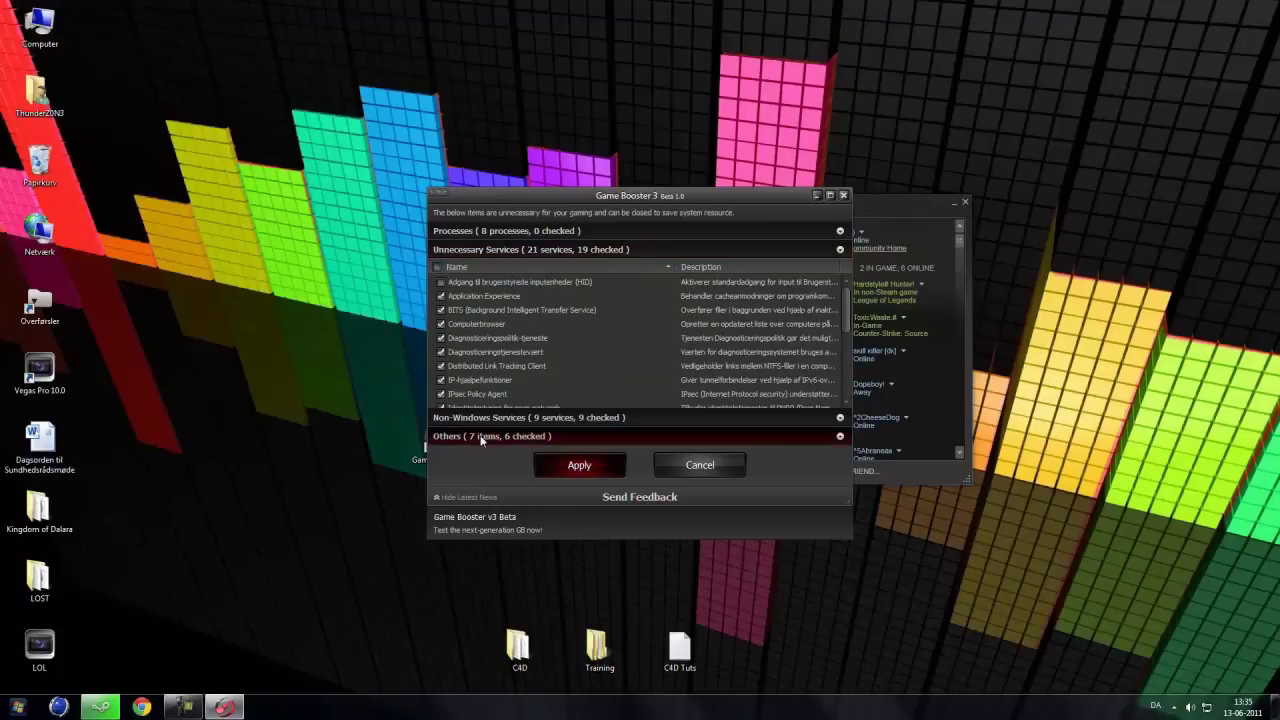
Exclude Turn off Automatic Updates from the Others items in the boost configuration and apply the change
left_click(481, 440)
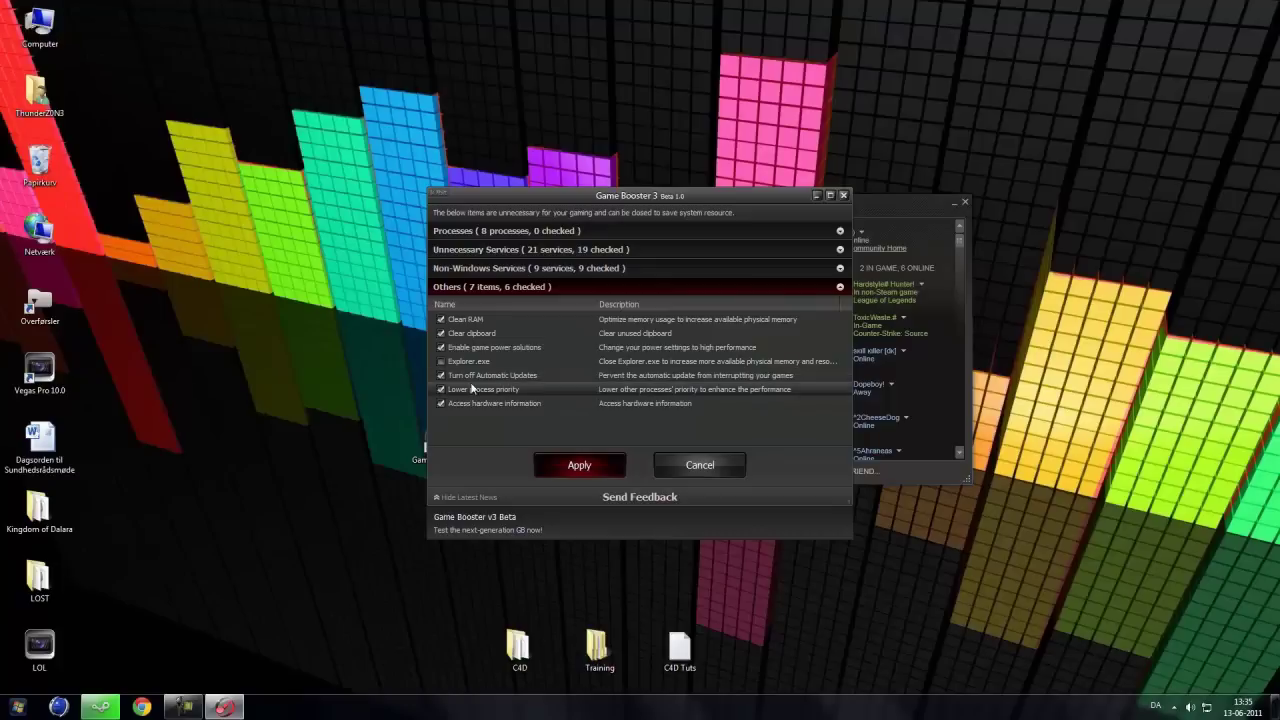
left_click(707, 379)
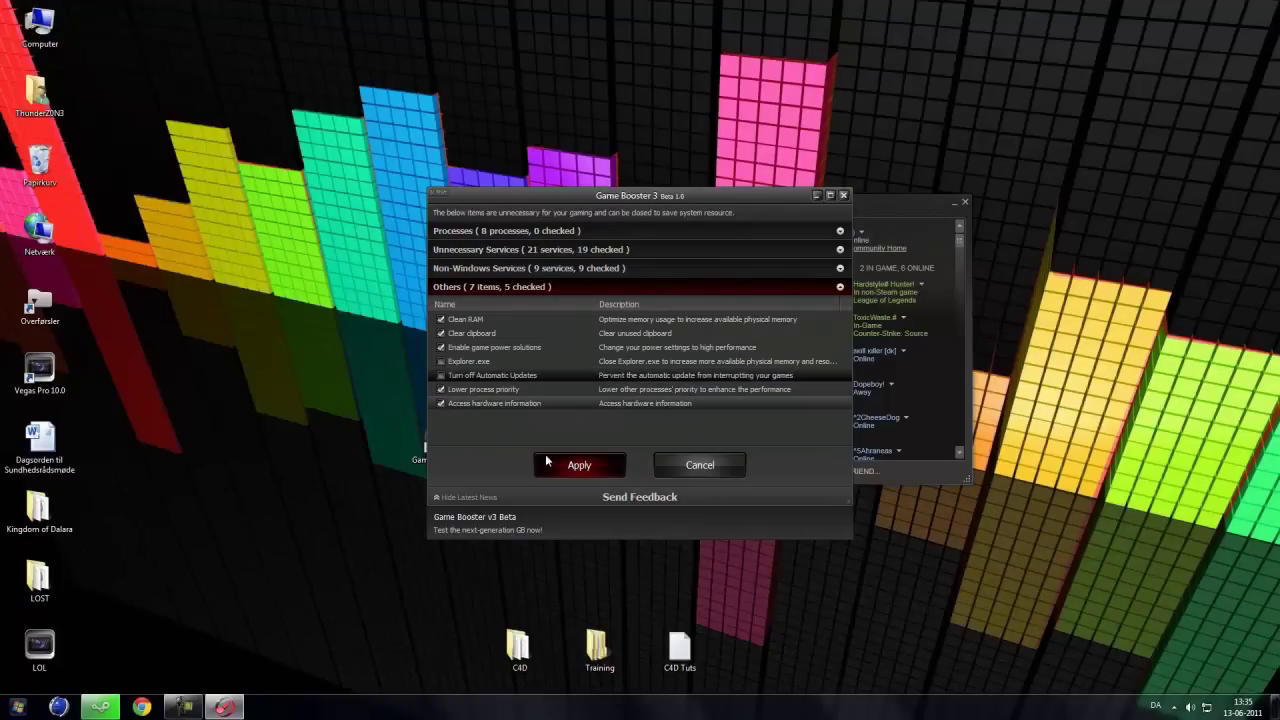
left_click(579, 464)
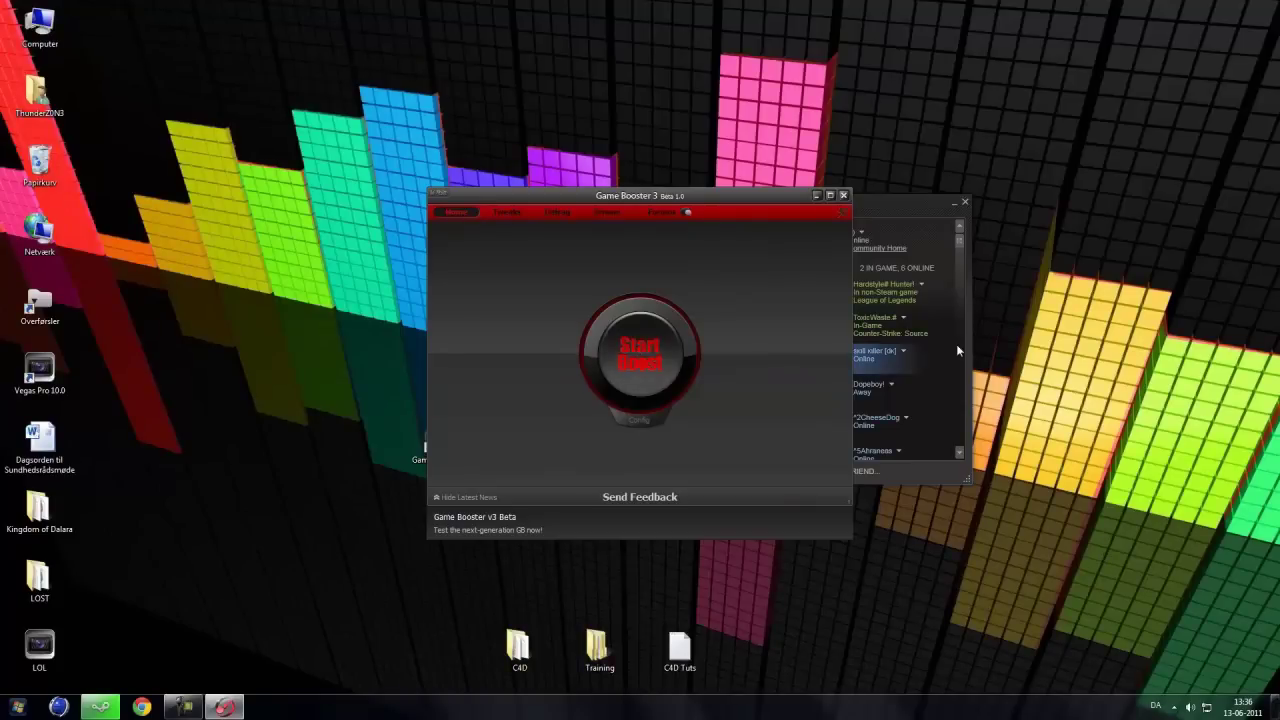
Toggle the Latest News area on the home page and leave it hidden
left_click(468, 497)
left_click(470, 498)
left_click(461, 498)
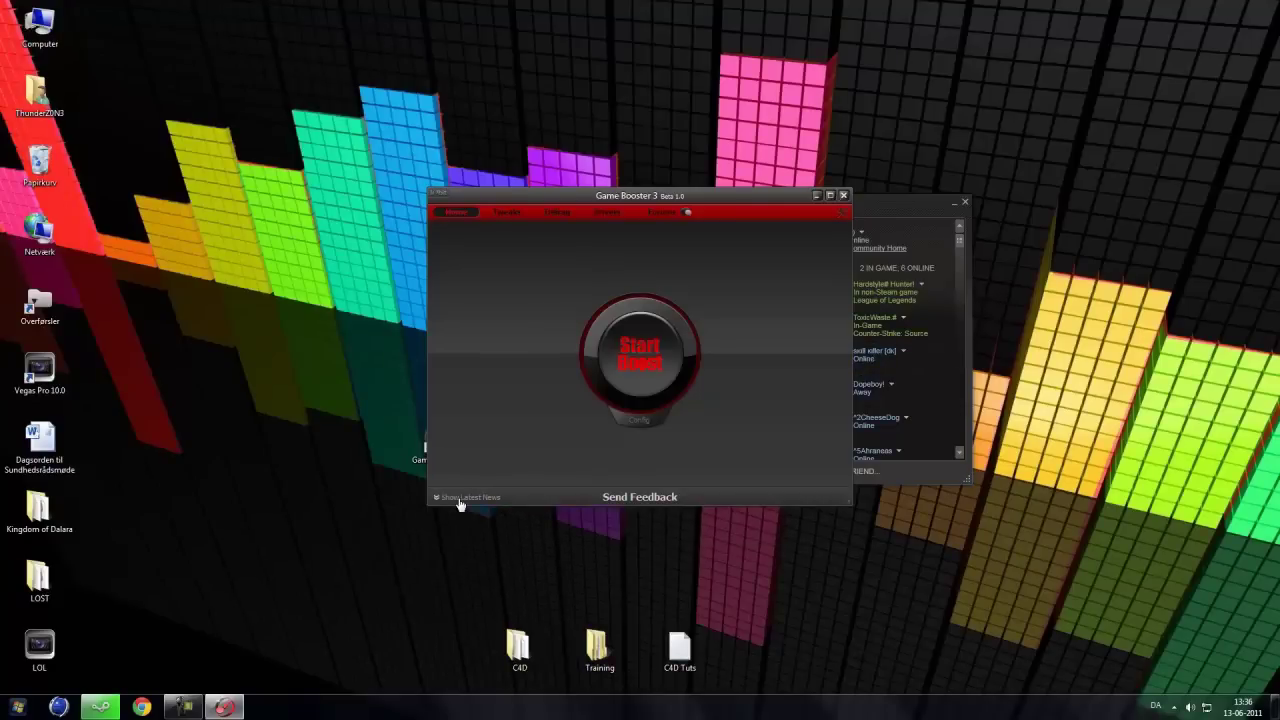
left_click(459, 498)
left_click(459, 499)
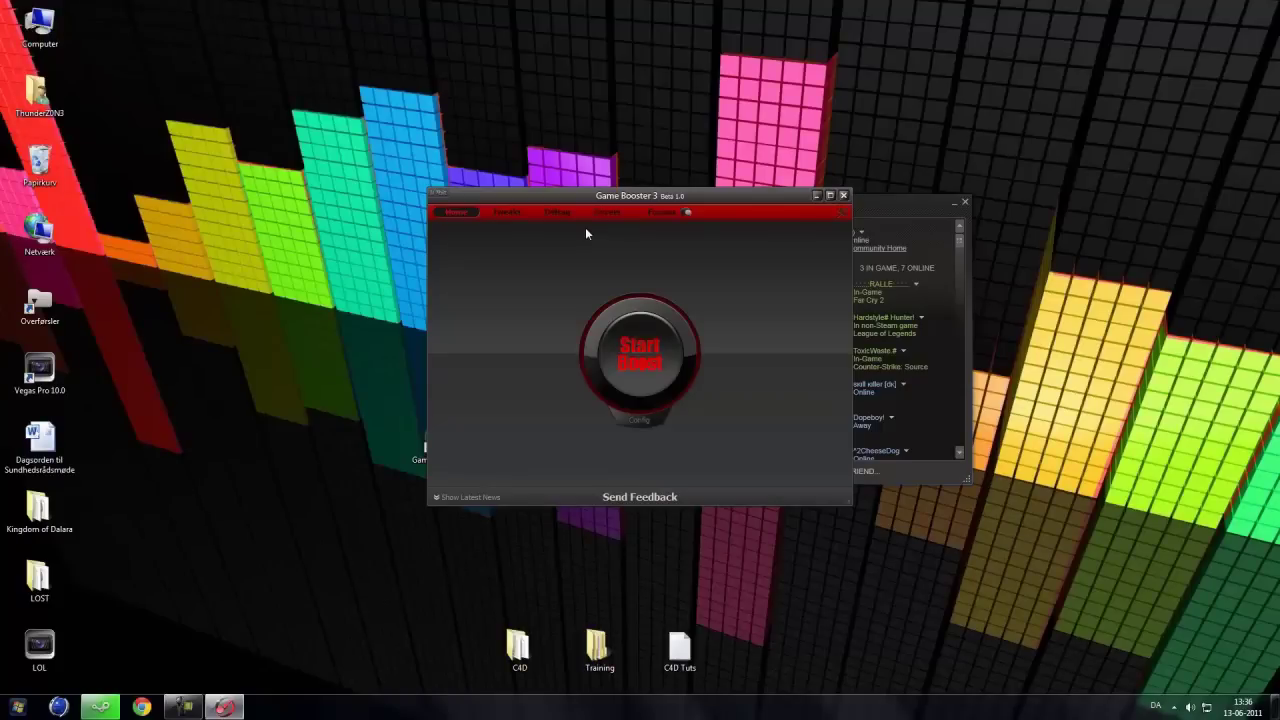
Review the General page of the Game Booster settings and close the program window
left_click(1174, 706)
double_click(1190, 636)
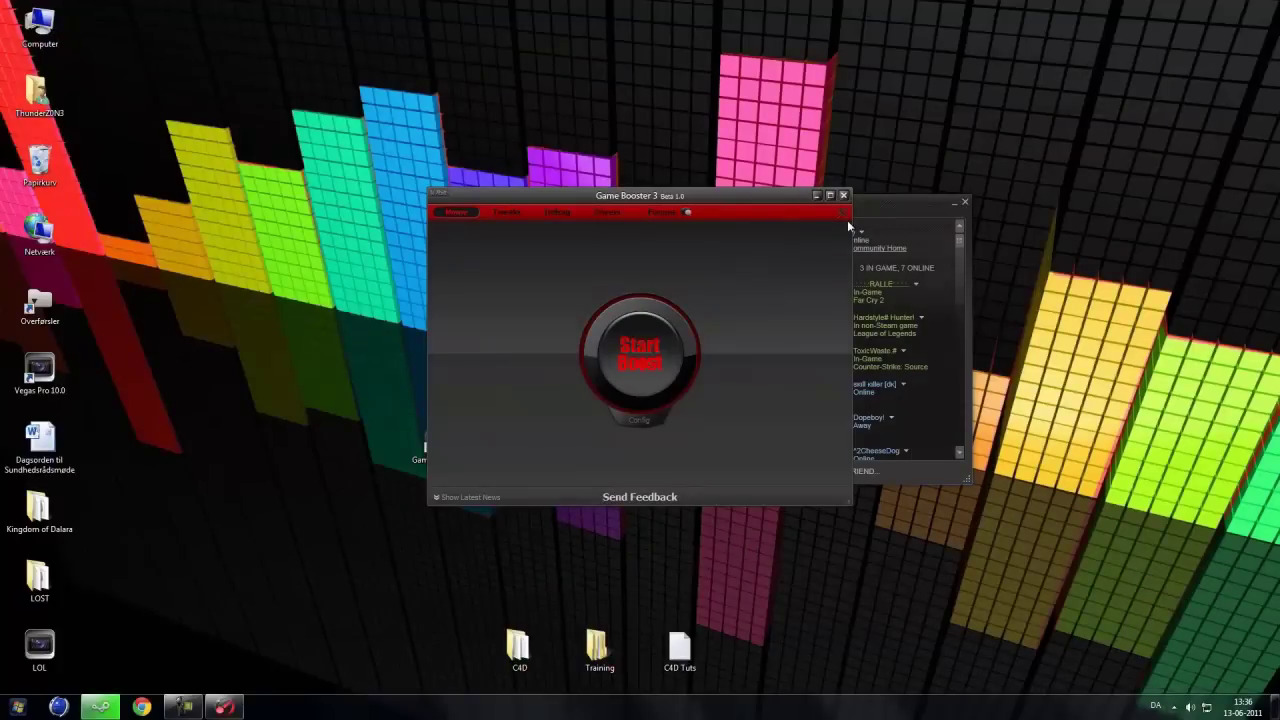
left_click(843, 213)
left_click(820, 228)
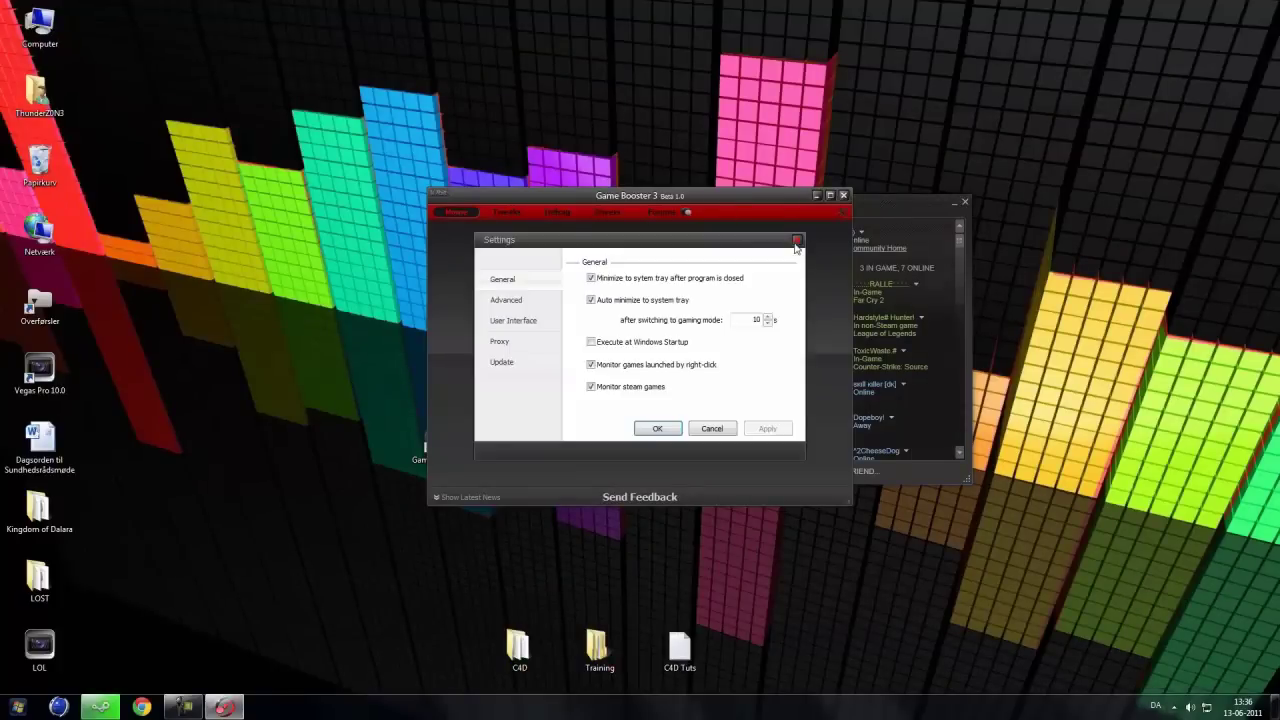
left_click(797, 242)
left_click(843, 196)
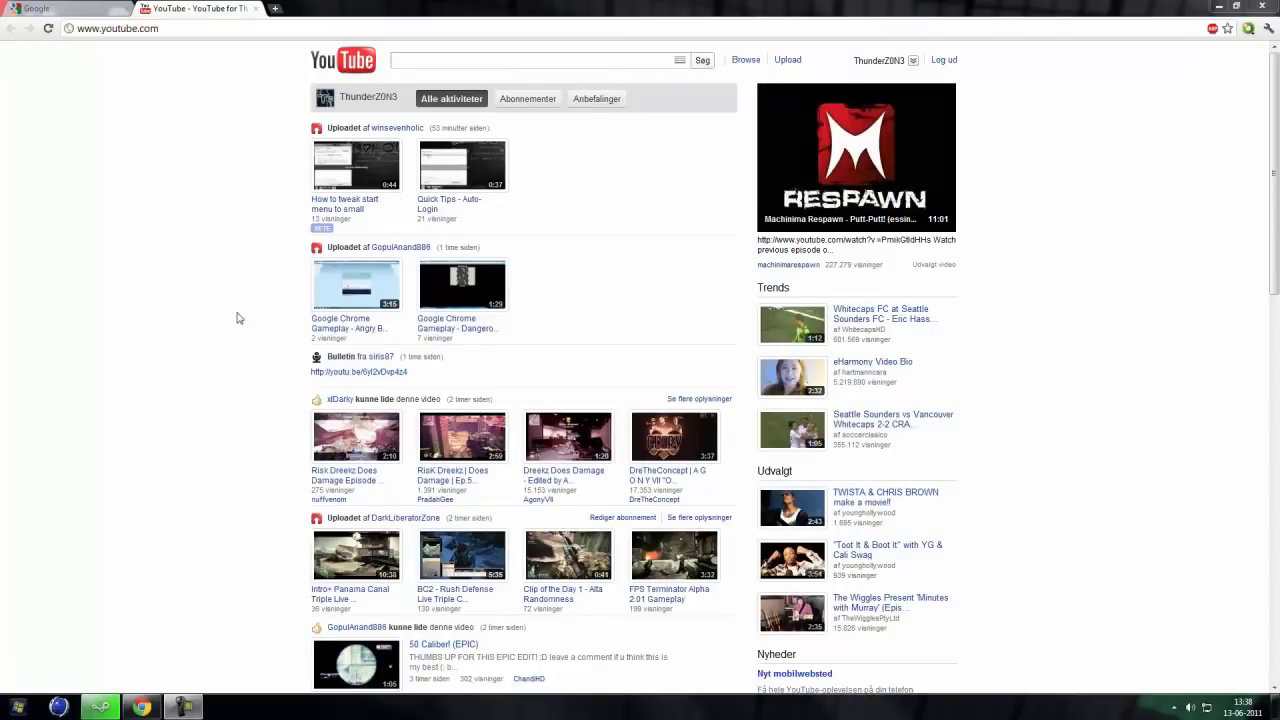
Switch to YouTube in the browser and search for NimbuZEntertainment
left_click(420, 61)
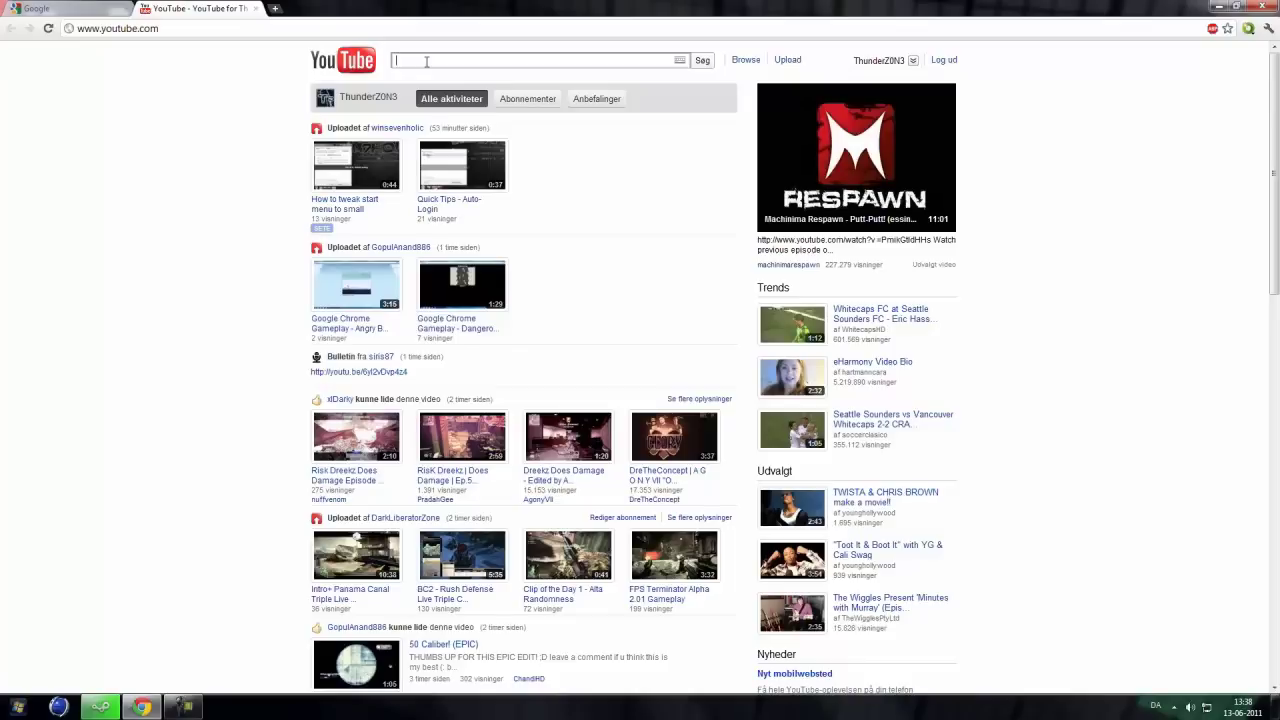
type("NimbuZE")
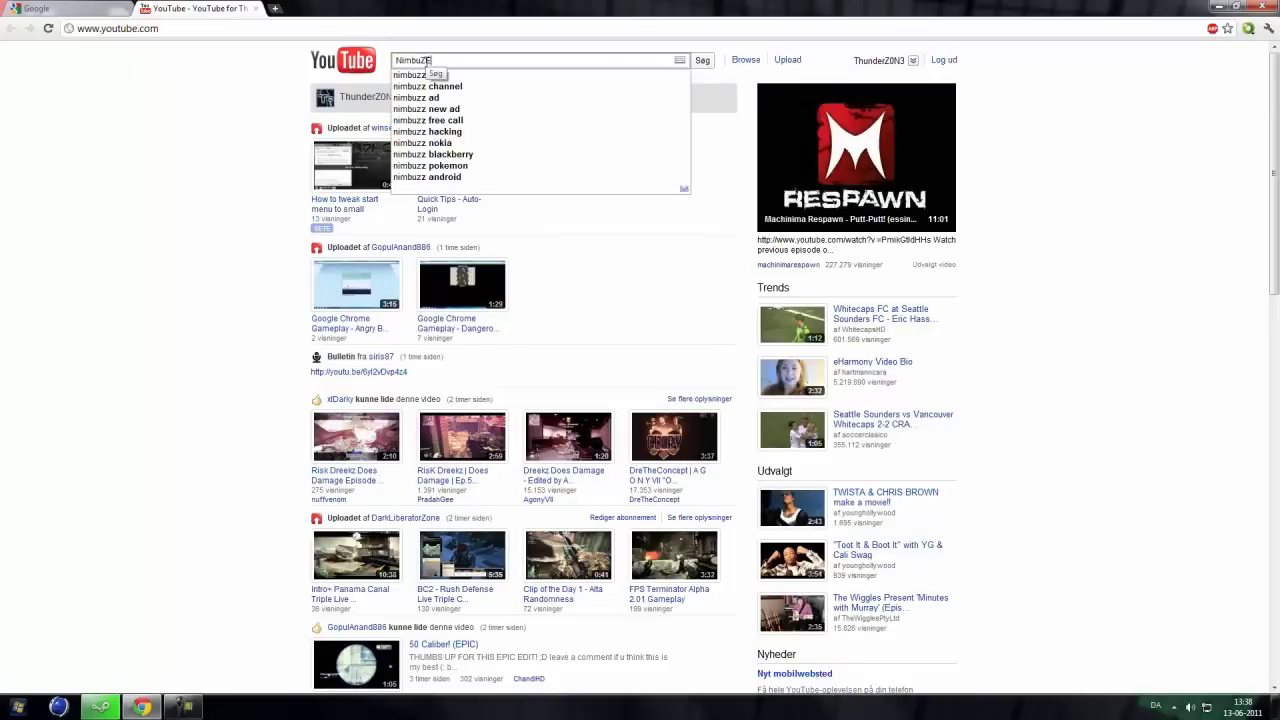
type("ntertainment")
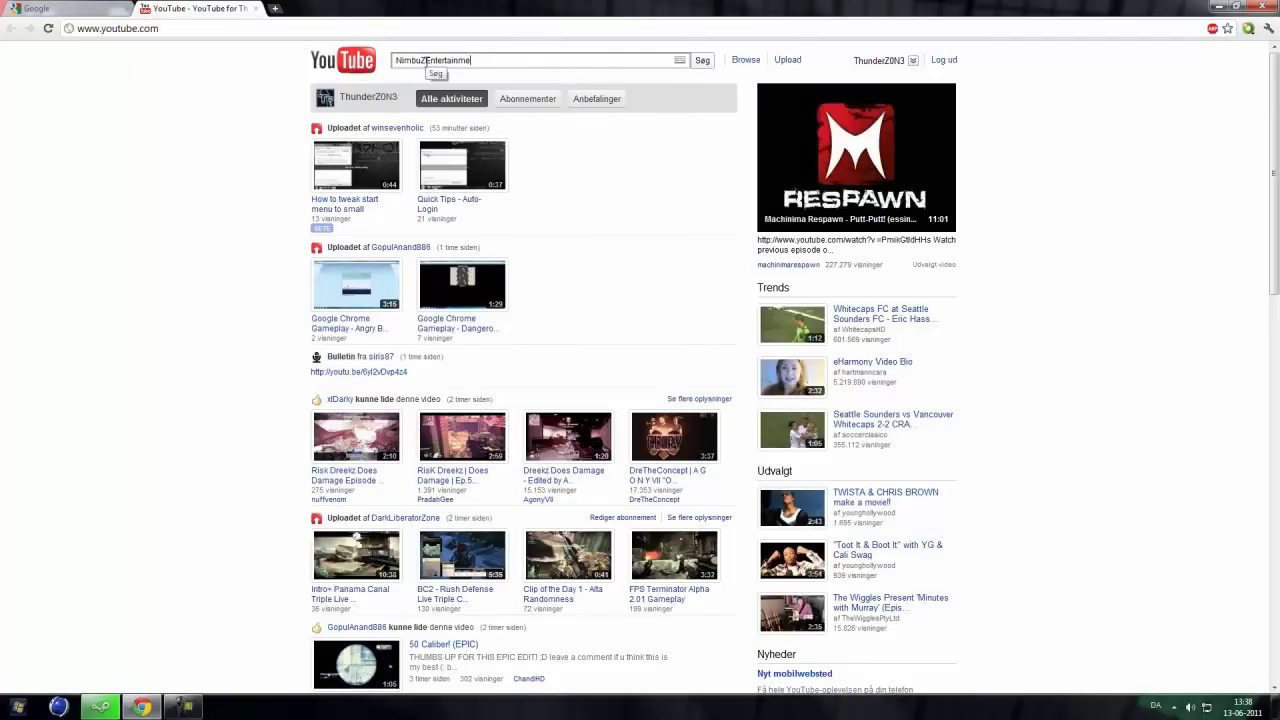
key("Return")
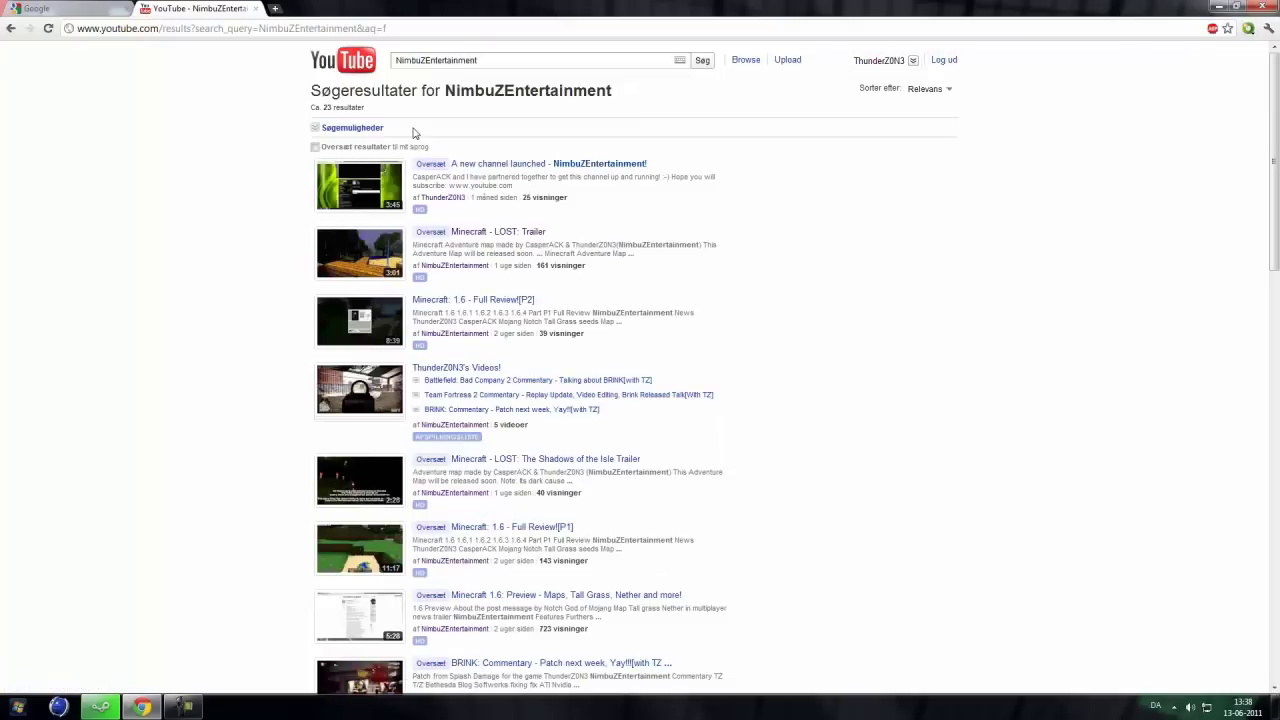
Open the NimbuZEntertainment channel from the search results and look over its page
left_click(451, 267)
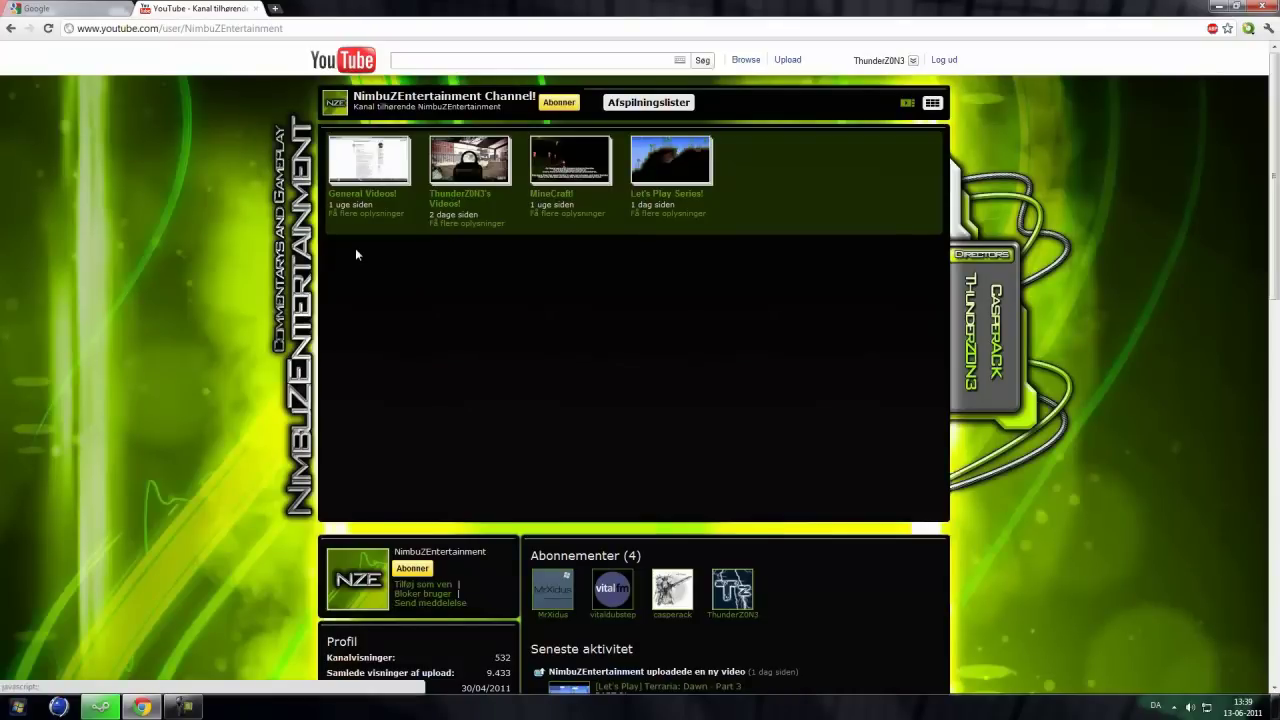
scroll(467, 342, "down", 1)
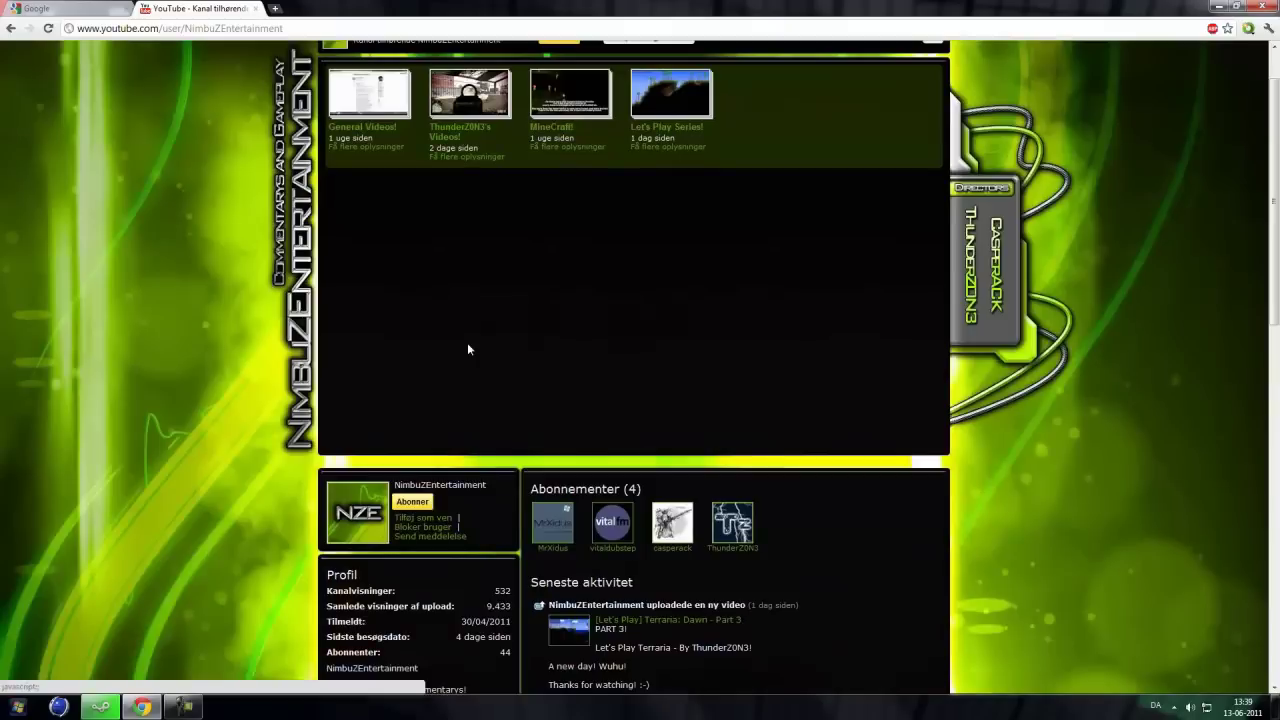
scroll(467, 342, "up", 1)
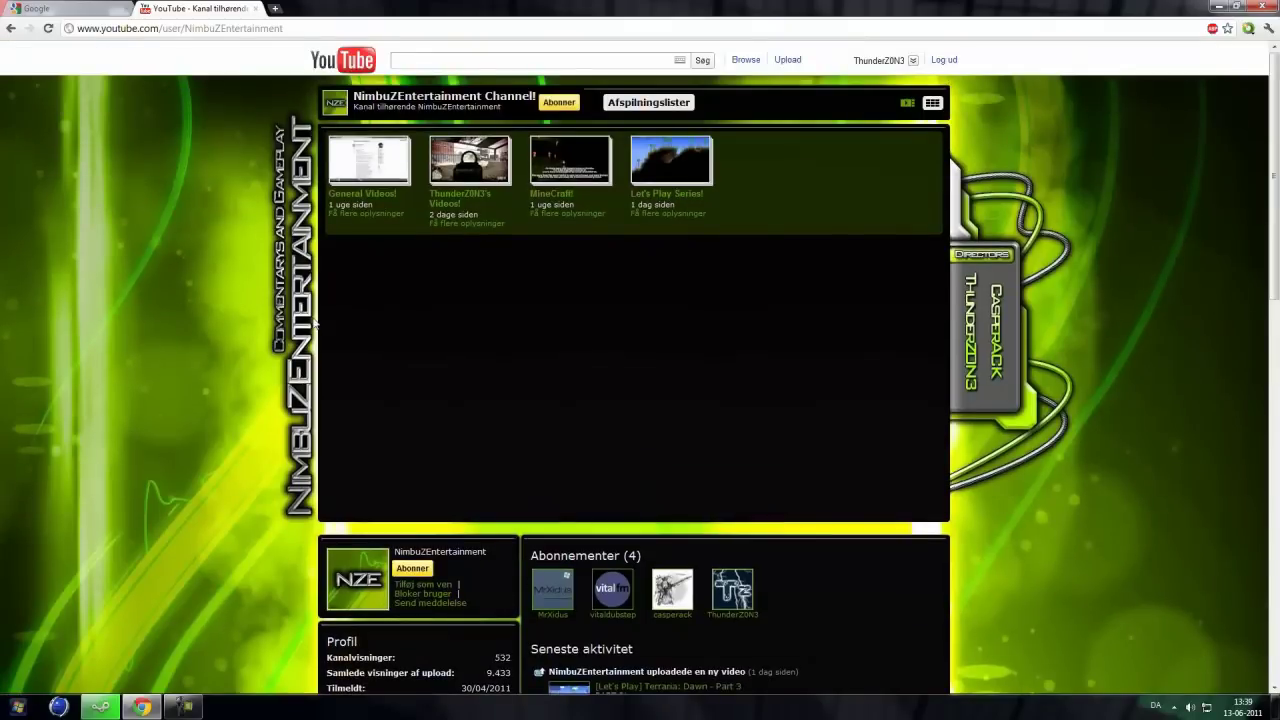